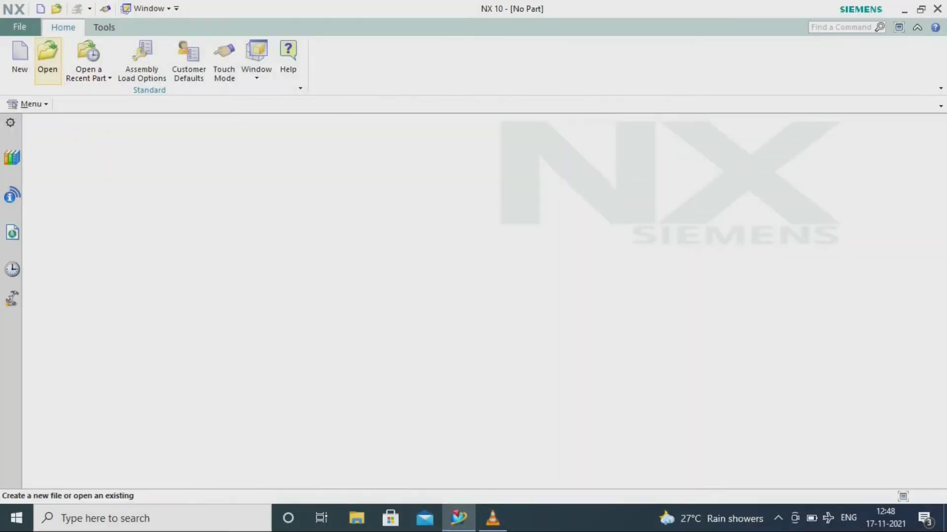
Open the plummer_block assembly file.
left_click(47, 58)
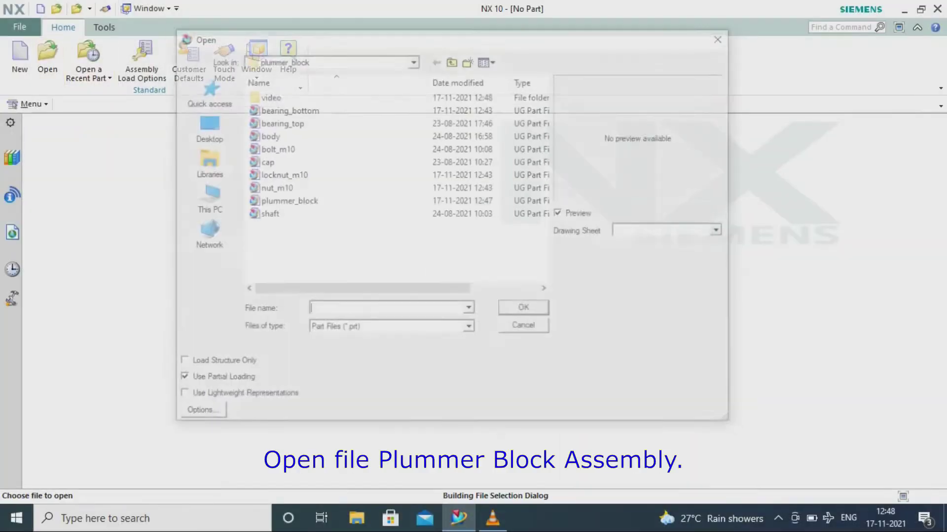
left_click(288, 200)
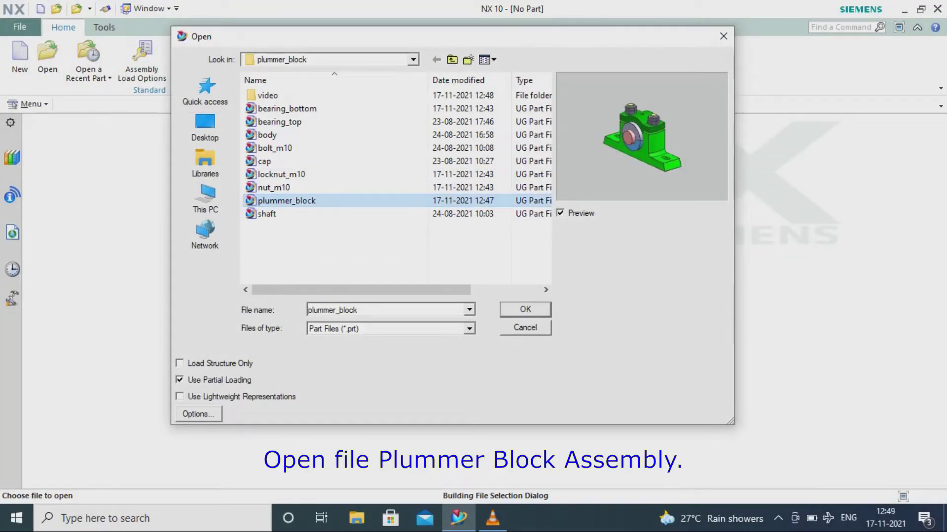
key("Return")
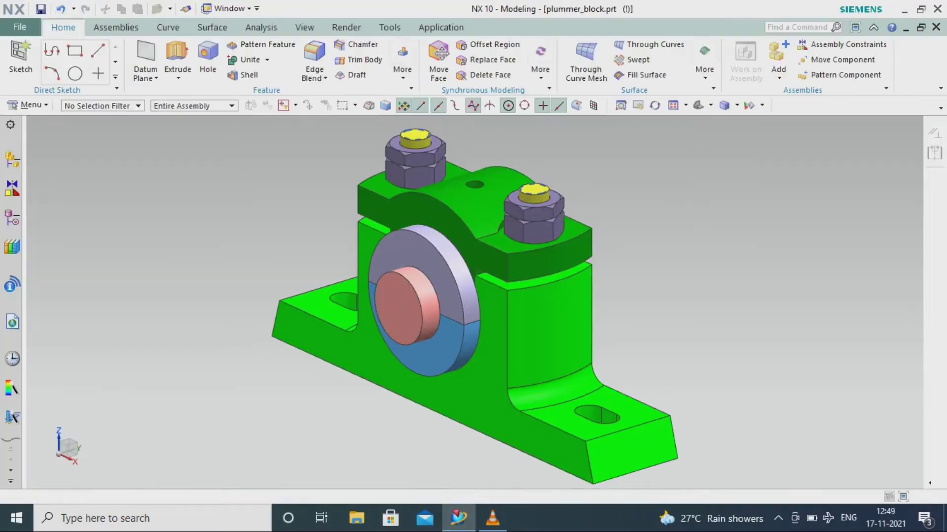
Start a view section on the plummer block assembly and set its type to One Plane.
mouse_move(434, 389)
middle_mouse_down()
mouse_move(542, 261)
mouse_move(532, 394)
mouse_move(489, 414)
mouse_move(511, 387)
mouse_move(424, 414)
mouse_move(451, 367)
mouse_move(446, 382)
middle_mouse_up()
scroll(489, 417, "down", 3)
scroll(487, 390, "up", 3)
scroll(227, 271, "down", 1)
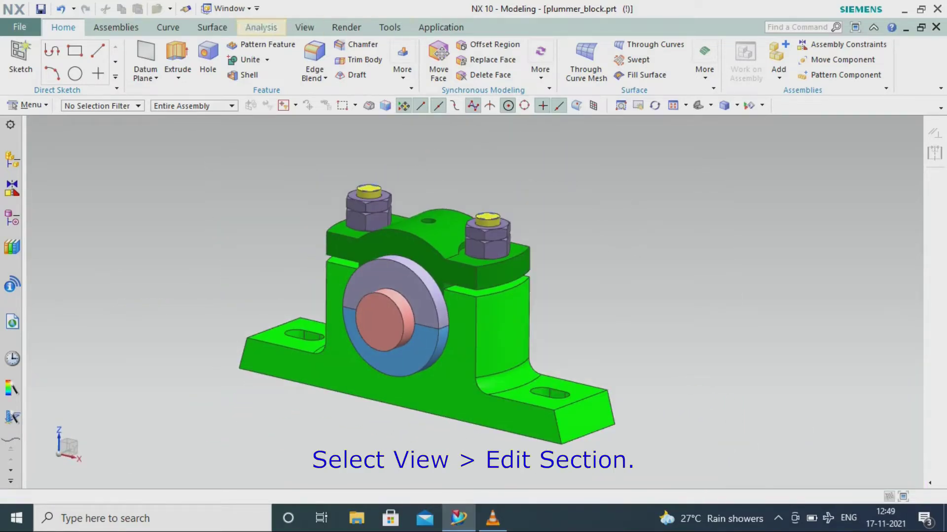
left_click(304, 27)
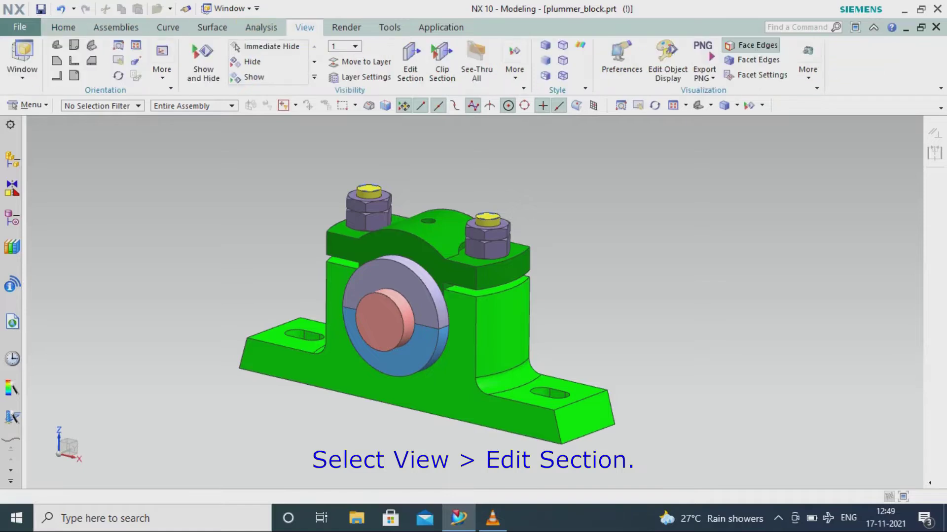
left_click(410, 61)
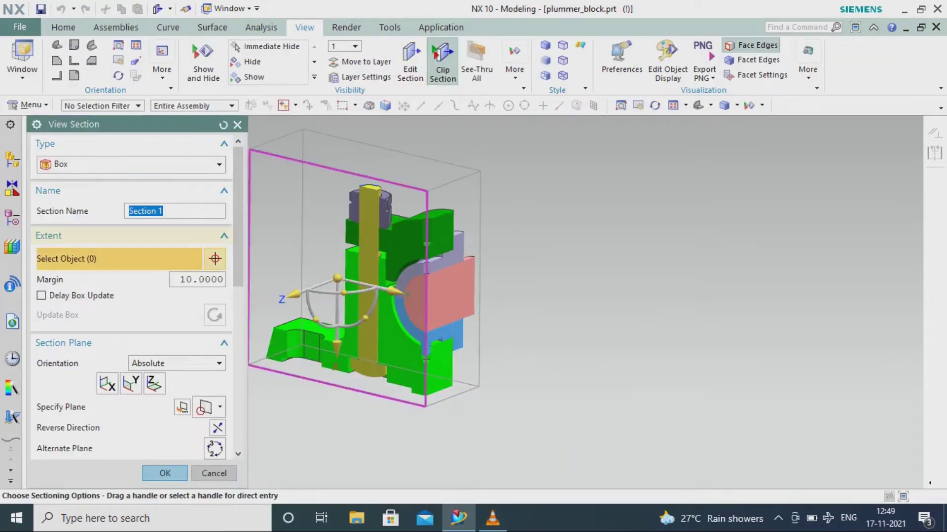
left_click(219, 165)
left_click(74, 180)
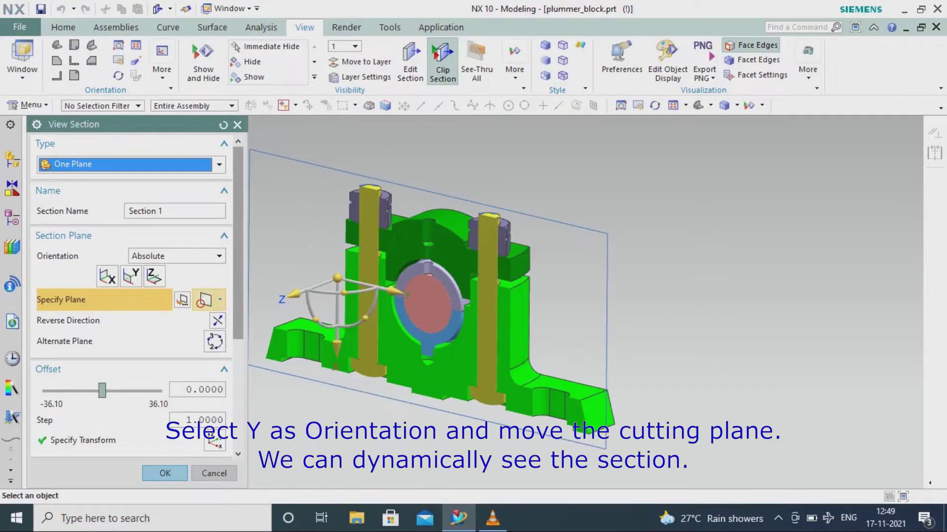
Move the cutting plane out in front of the block and back to an offset of 1 with Y orientation.
scroll(685, 275, "down", 2)
scroll(506, 357, "up", 1)
left_click_drag(407, 273, 307, 312)
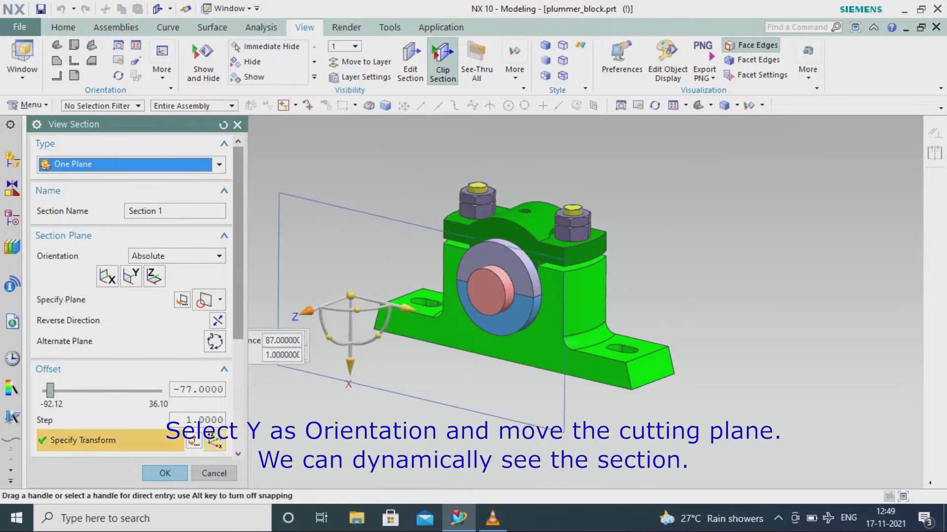
left_click_drag(407, 309, 517, 270)
Examine the sectioned bolt heads and bearing seat up close, and accept the one-plane section.
scroll(507, 321, "up", 5)
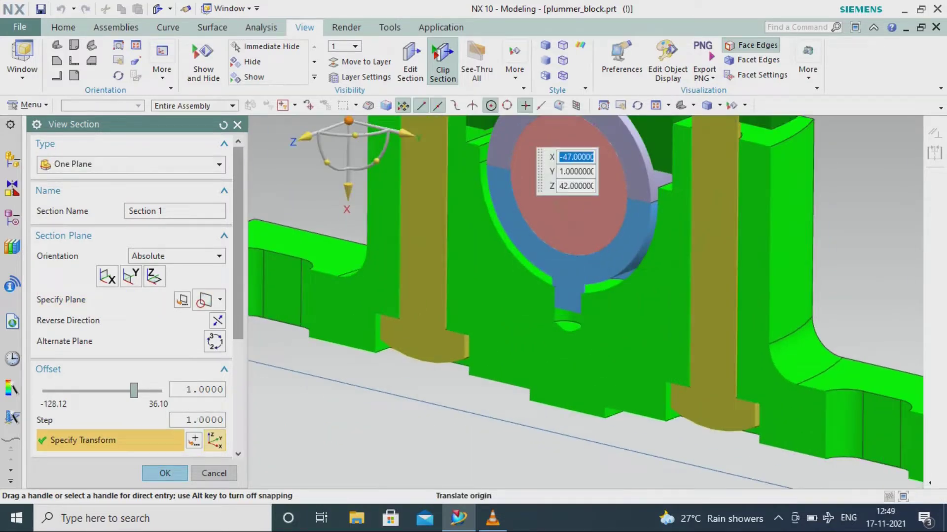
scroll(587, 265, "up", 5)
scroll(572, 345, "down", 5)
scroll(549, 400, "down", 1)
scroll(417, 426, "up", 4)
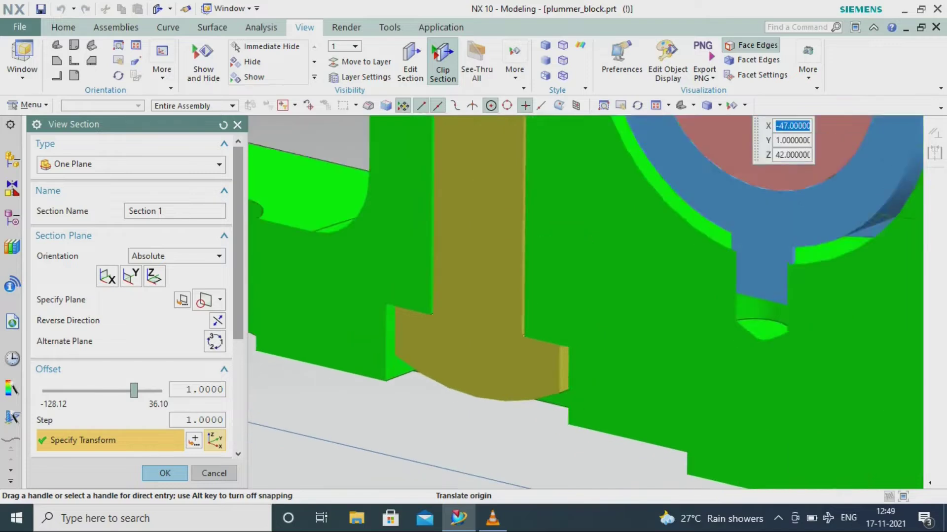
scroll(489, 395, "down", 6)
scroll(373, 387, "down", 1)
left_click(165, 473)
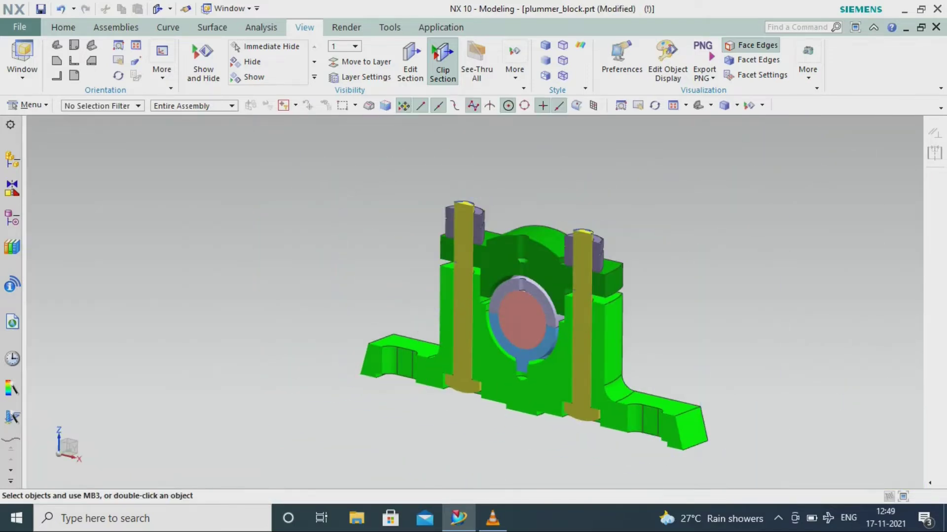
Edit the existing section to the Two Parallel Planes type with X orientation.
left_click(443, 64)
left_click(410, 63)
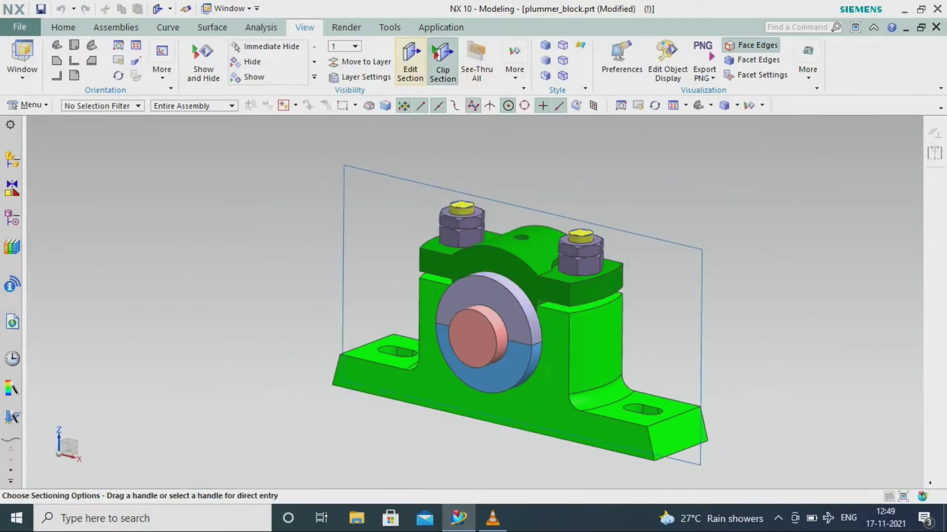
left_click(131, 164)
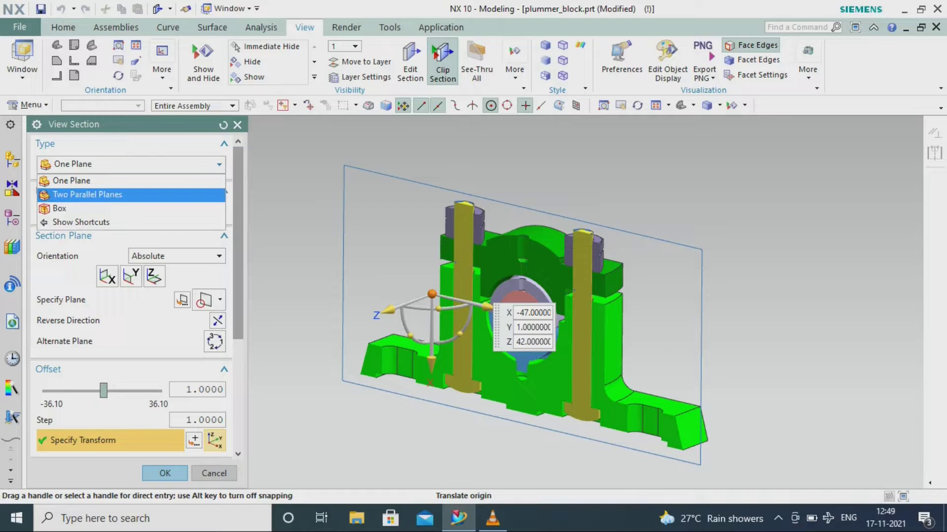
left_click(93, 194)
left_click(107, 276)
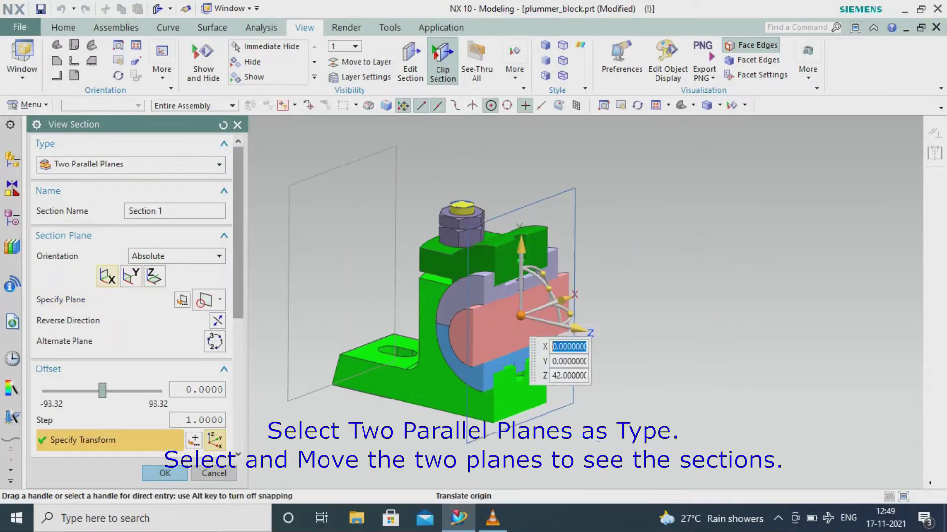
Move one parallel section plane to X = 61 and the opposite one inward to X = -35.324.
left_click_drag(579, 330, 705, 359)
left_click(637, 343)
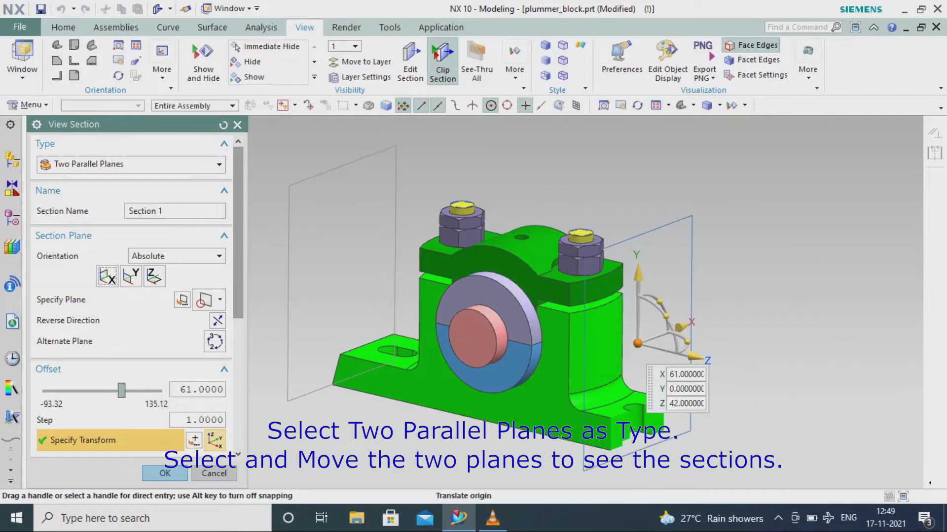
left_click(288, 329)
left_click_drag(283, 261, 394, 287)
Shift the active section plane to X = -32.324, view the cut from several sides, and leave the section settings.
middle_click_drag(424, 345, 554, 364)
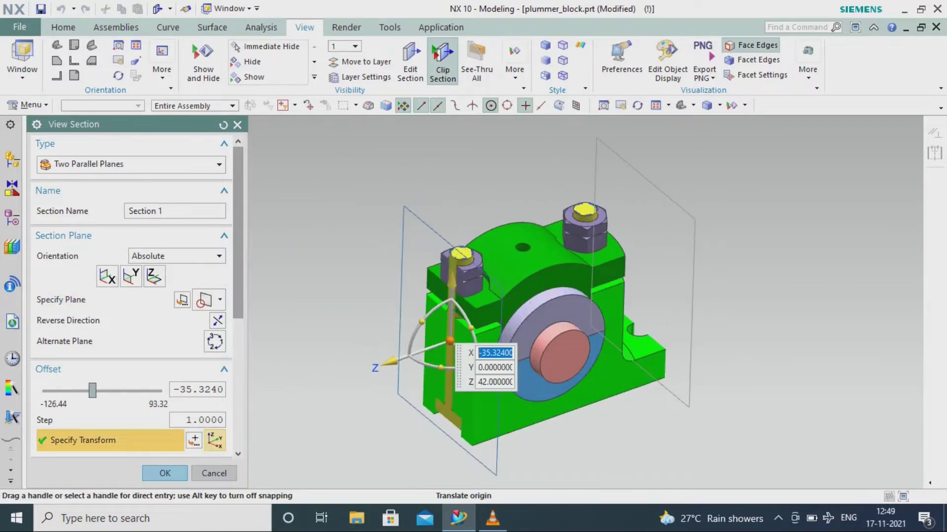
left_click_drag(389, 362, 396, 361)
middle_click_drag(522, 419, 454, 414)
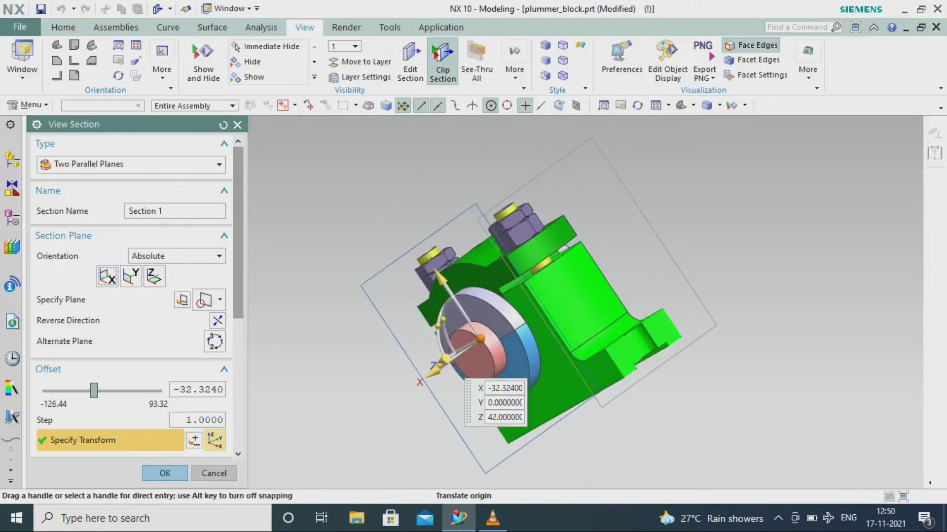
middle_click_drag(493, 315, 535, 286)
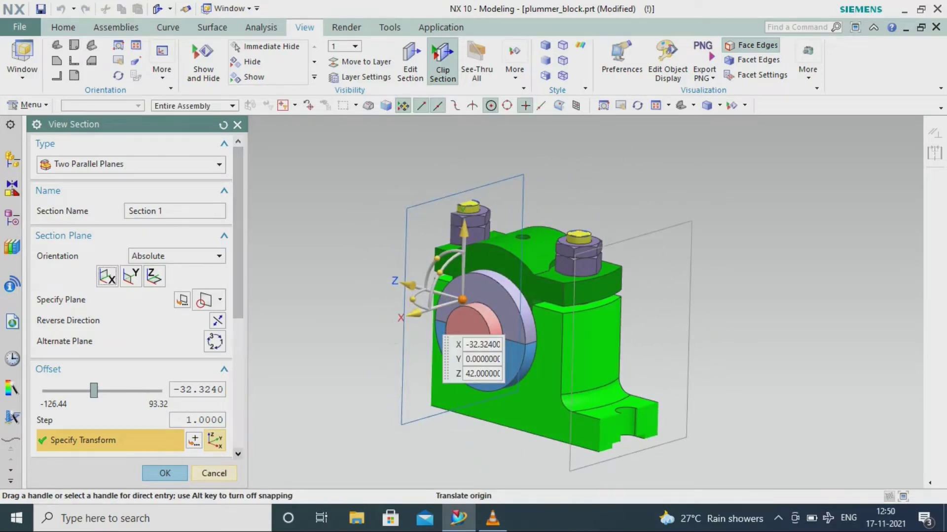
left_click(214, 473)
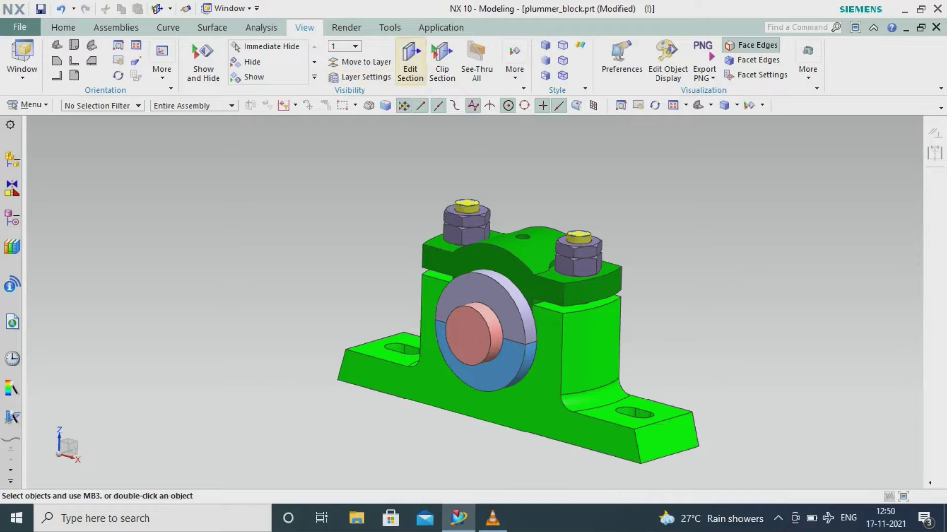
Change the section type to Box and move its two X planes outward beyond both ends of the base.
left_click(410, 62)
left_click(219, 165)
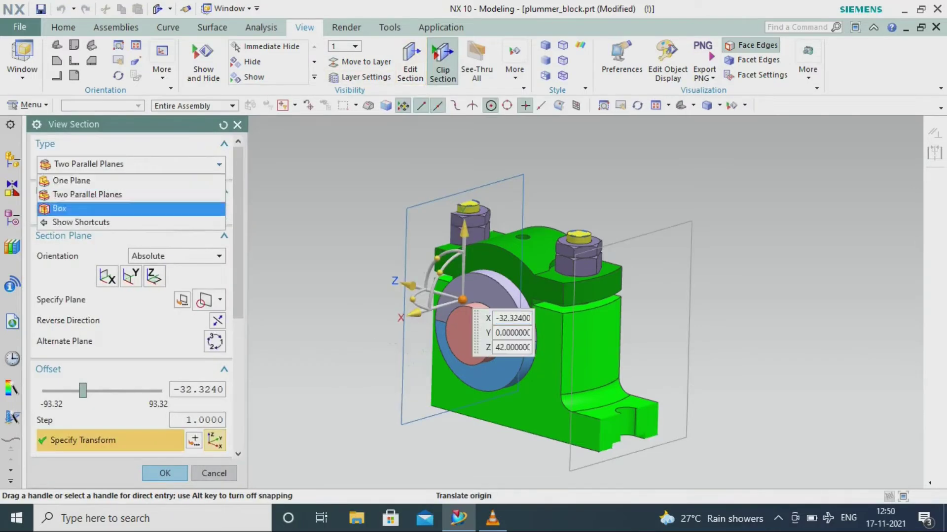
left_click(123, 211)
left_click_drag(408, 285, 281, 248)
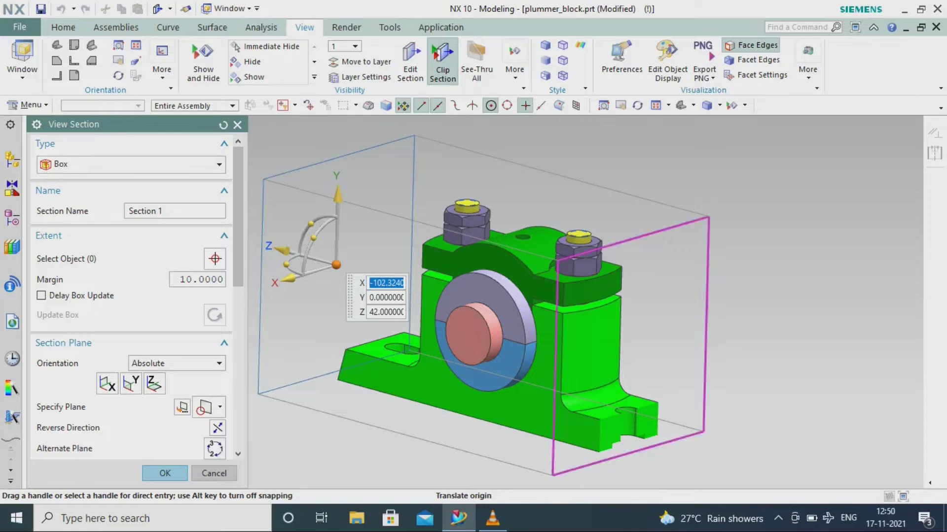
left_click(690, 354)
left_click_drag(677, 333, 833, 374)
Move the front Y plane of the section box inward by 47 to cut through the bolts and shaft.
left_click(365, 208)
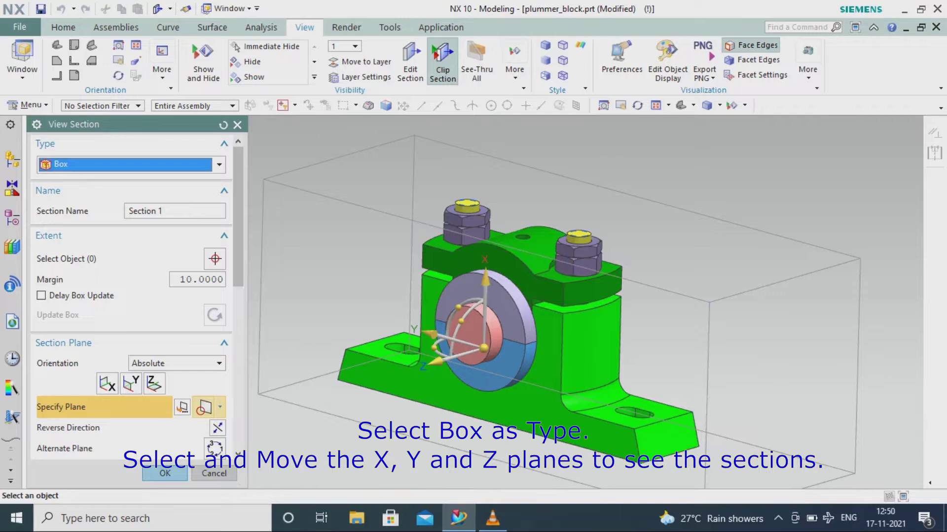
left_click_drag(436, 361, 510, 340)
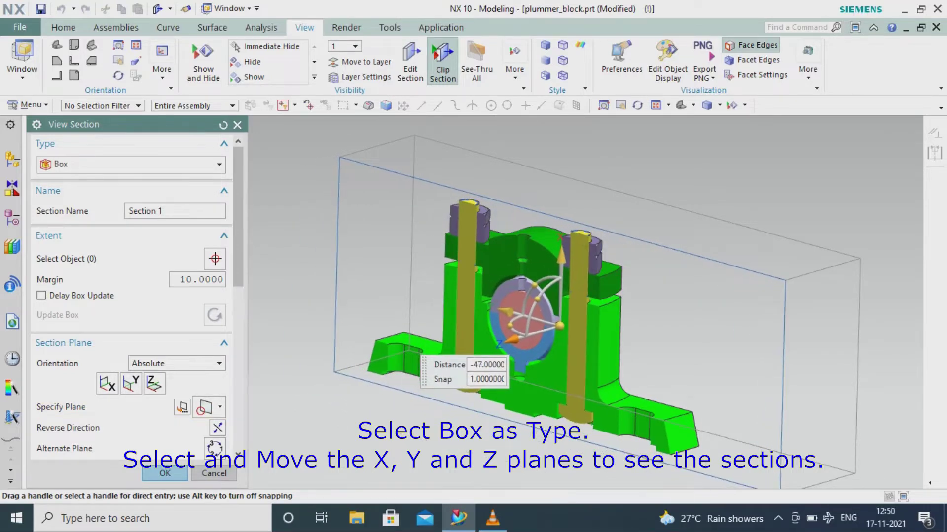
left_click(559, 326)
Move the box's far X end plane inward to X = 0 and accept the section.
left_click(806, 274)
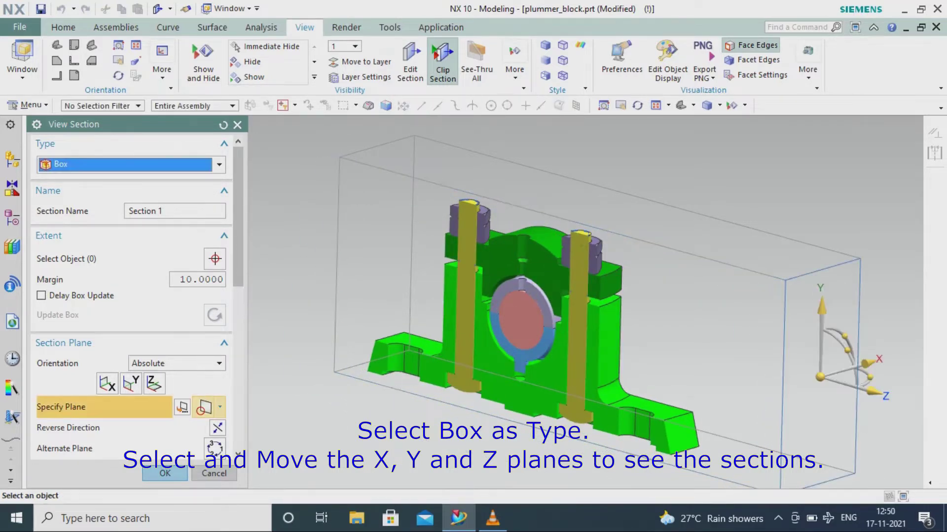
left_click_drag(874, 391, 650, 325)
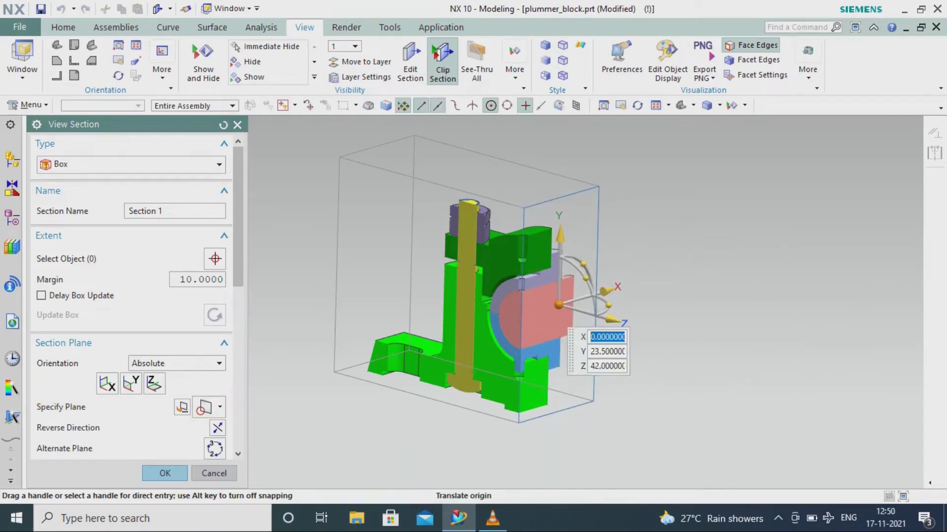
left_click(164, 473)
Try moving the box section's X end plane outward by 97 beyond the end of the base.
scroll(548, 345, "up", 3)
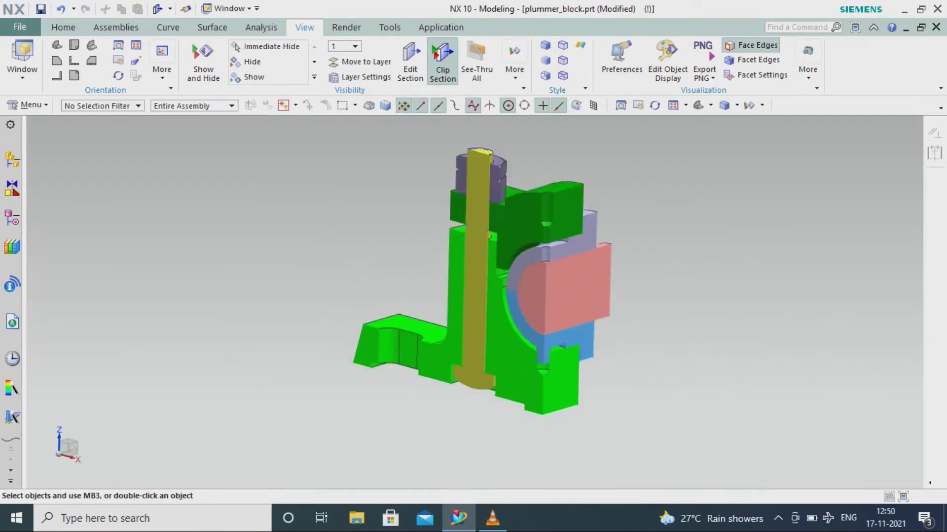
scroll(547, 379, "down", 1)
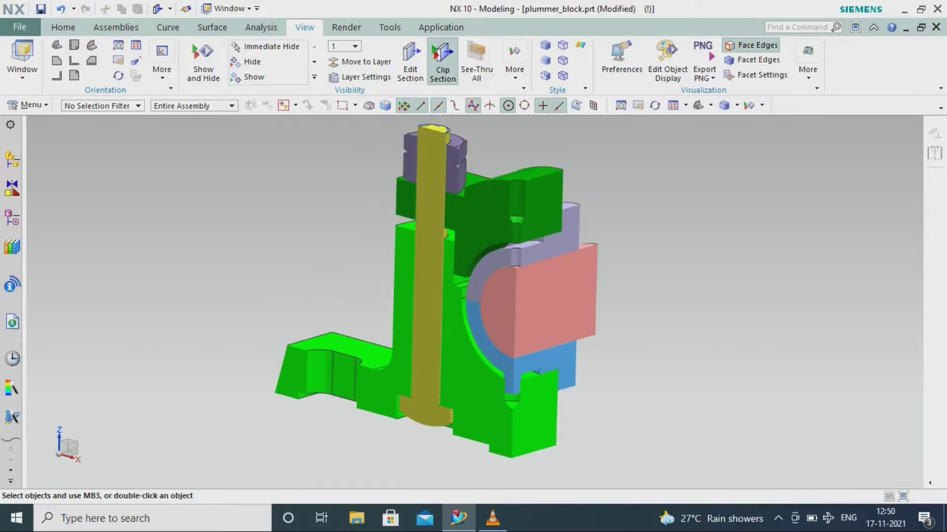
mouse_move(547, 380)
middle_mouse_down()
mouse_move(552, 444)
mouse_move(550, 379)
mouse_move(575, 367)
mouse_move(548, 380)
middle_mouse_up()
scroll(321, 341, "down", 1)
scroll(349, 216, "up", 1)
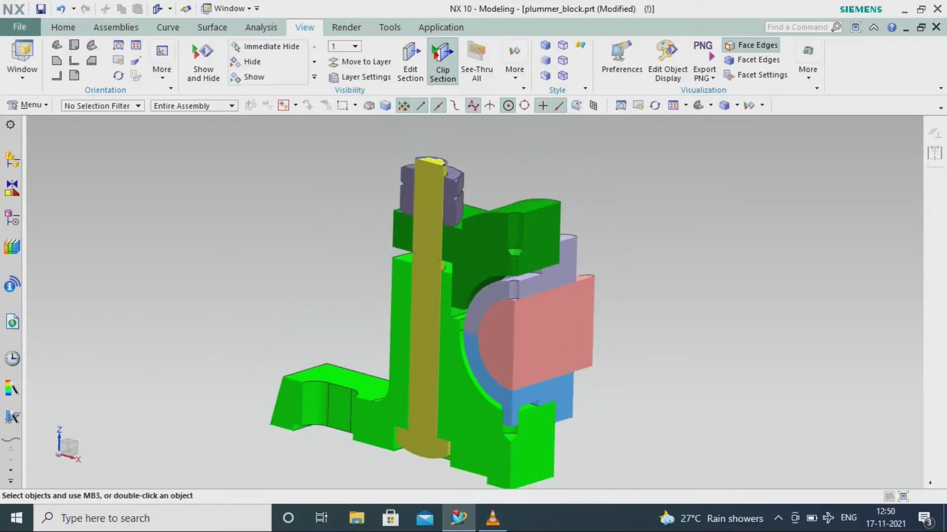
scroll(345, 207, "down", 1)
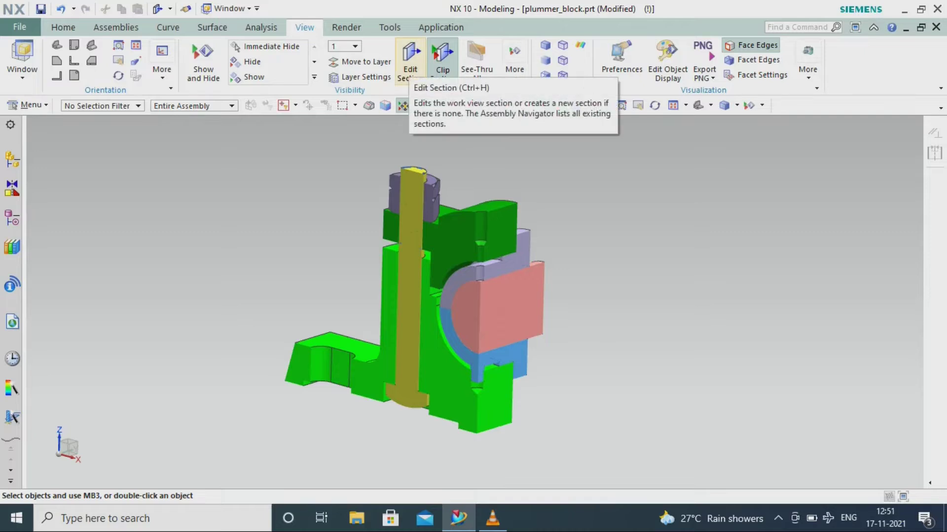
left_click(411, 64)
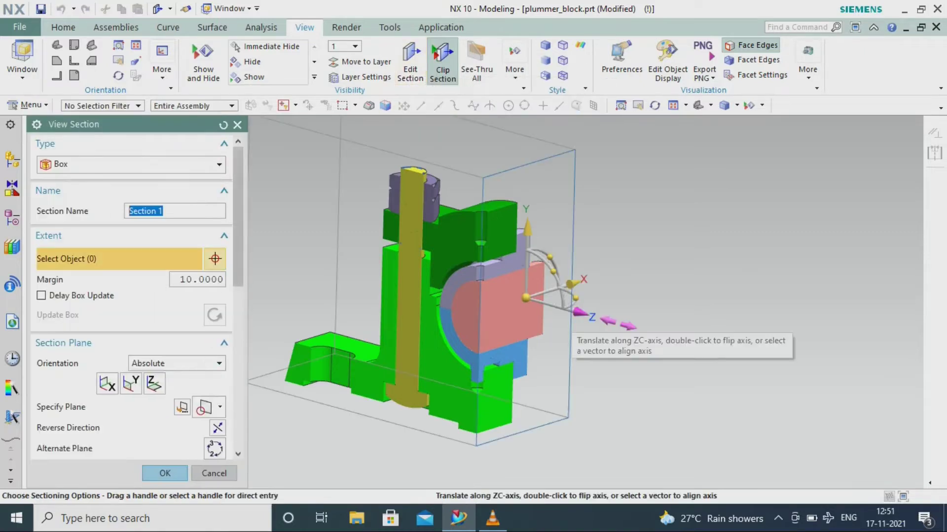
left_click_drag(562, 370, 804, 374)
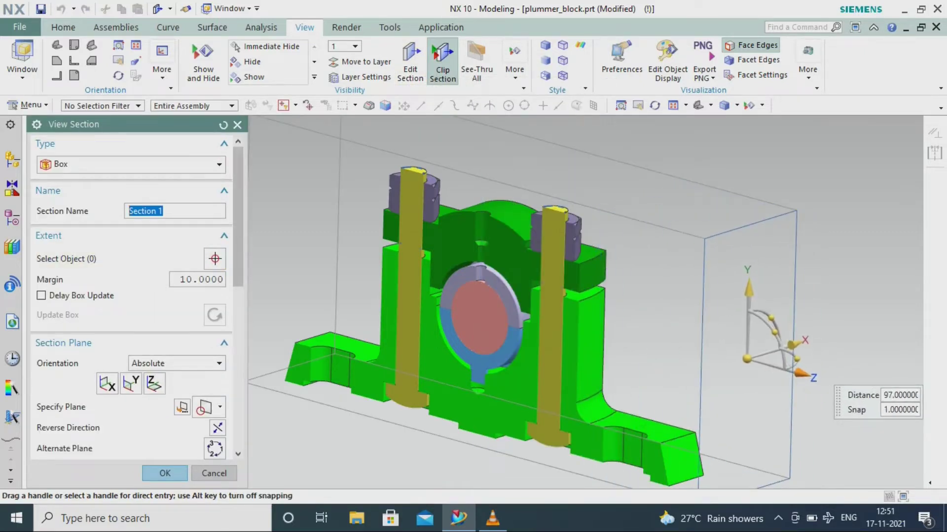
left_click(164, 474)
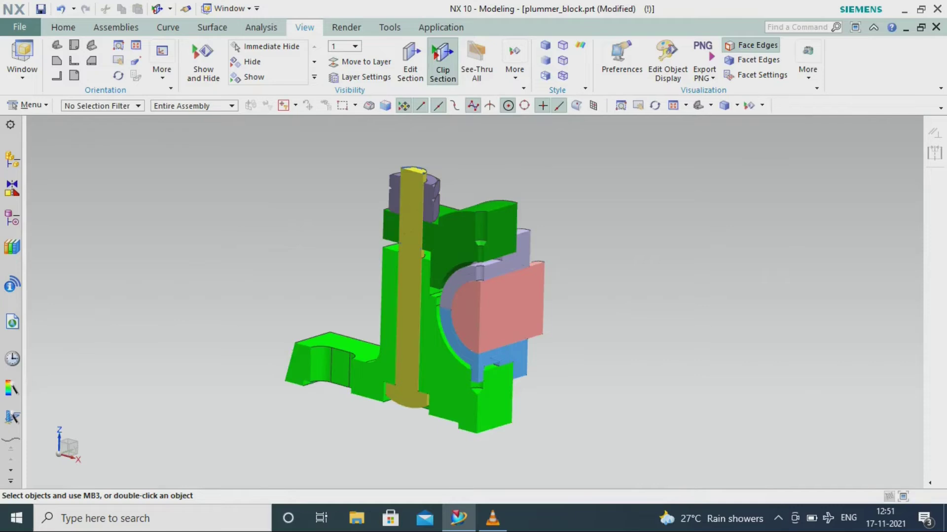
Turn off section clipping to display the whole assembly.
left_click(442, 61)
left_click(199, 248)
scroll(557, 136, "down", 2)
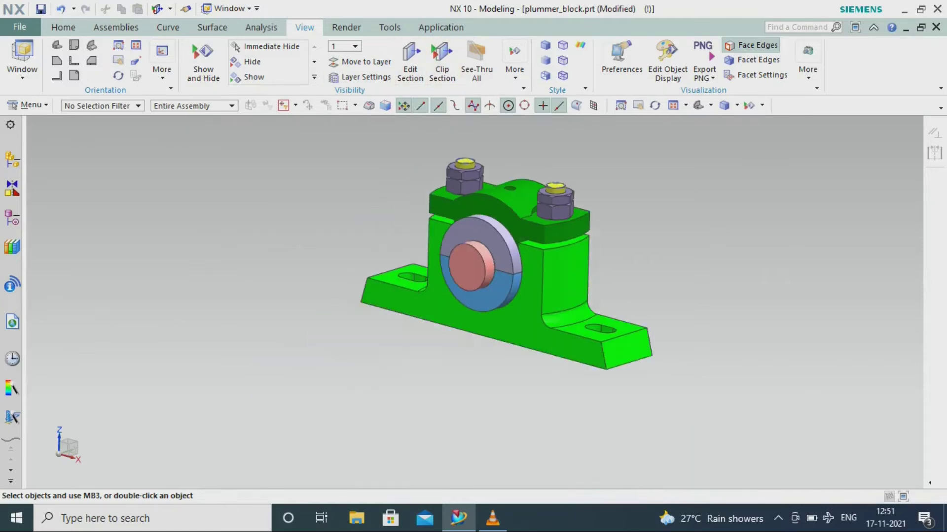
Edit the section as a One Plane type with absolute Y orientation, cutting lengthwise through both bolts.
scroll(557, 136, "up", 1)
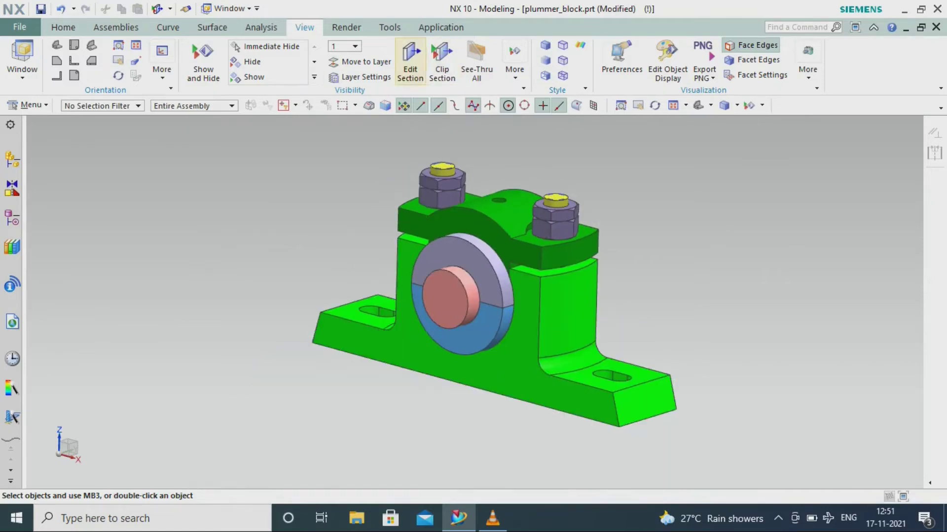
left_click(410, 64)
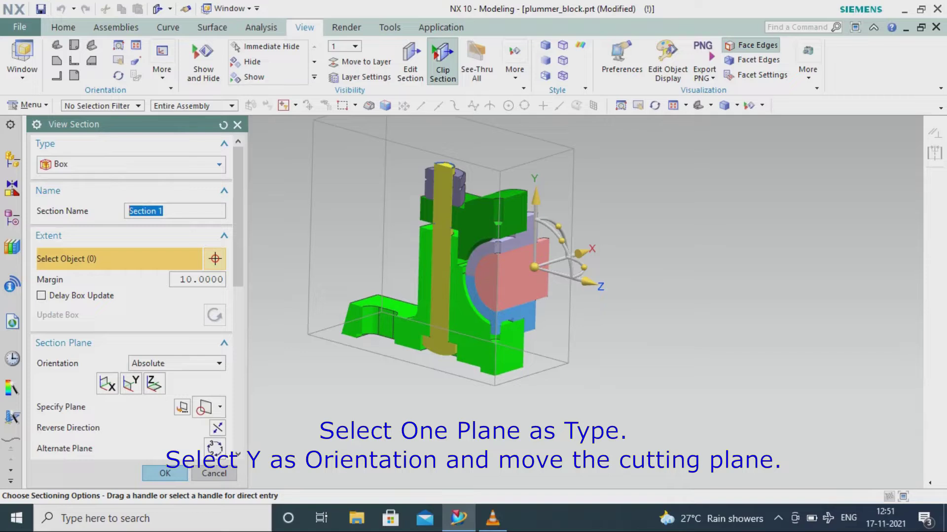
left_click(131, 165)
left_click(72, 181)
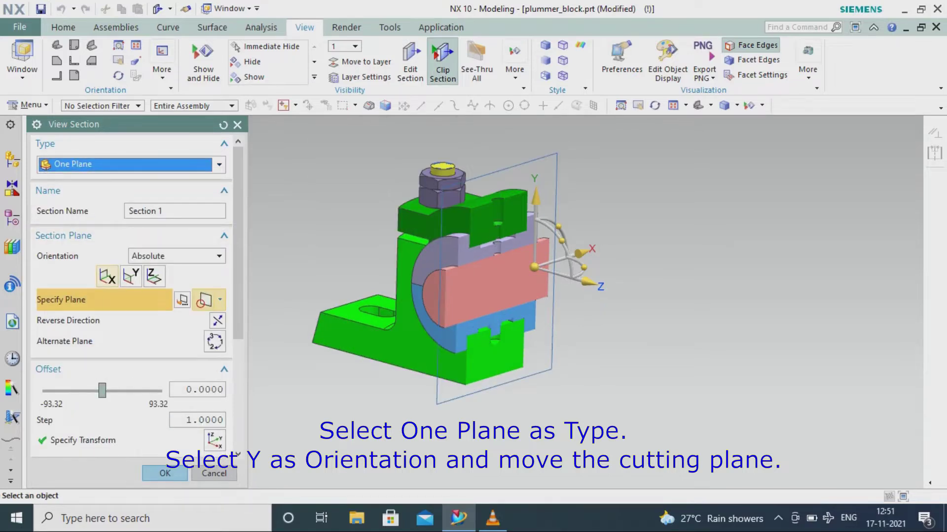
left_click(131, 276)
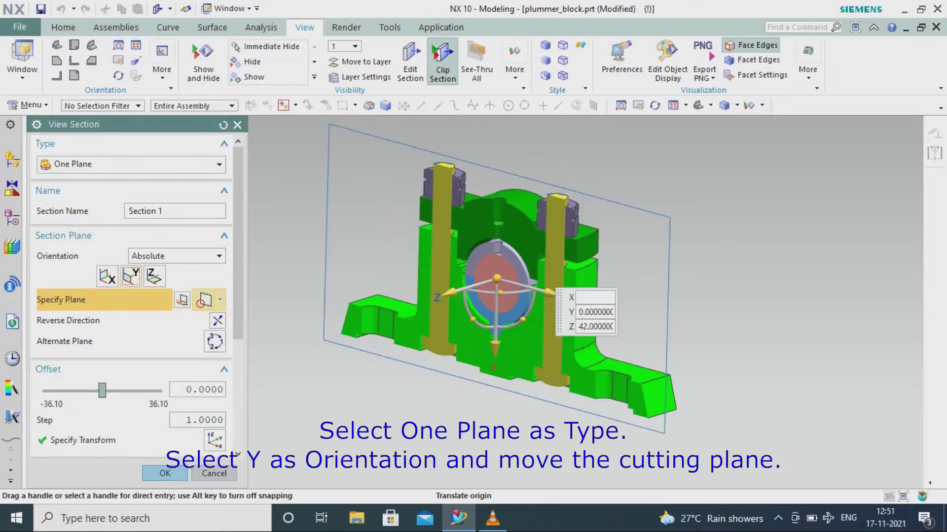
scroll(466, 362, "up", 4)
scroll(523, 365, "down", 4)
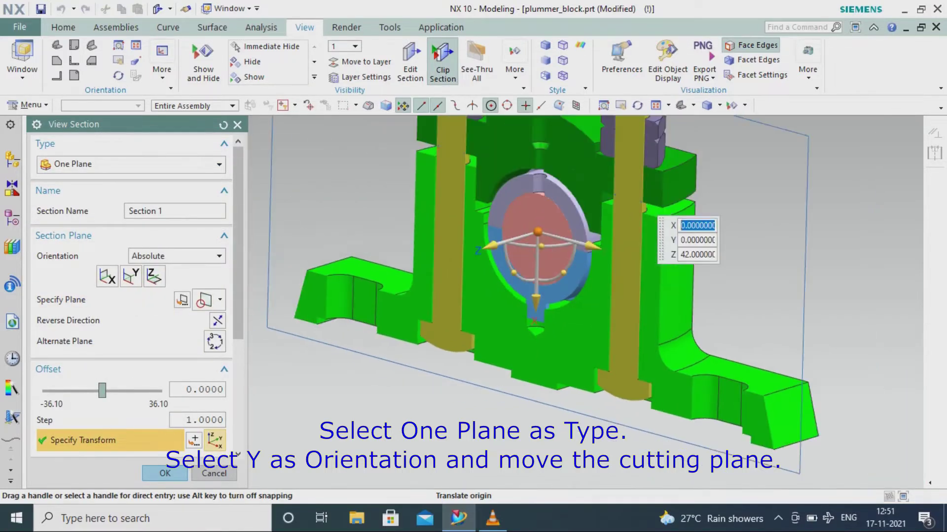
scroll(540, 333, "up", 2)
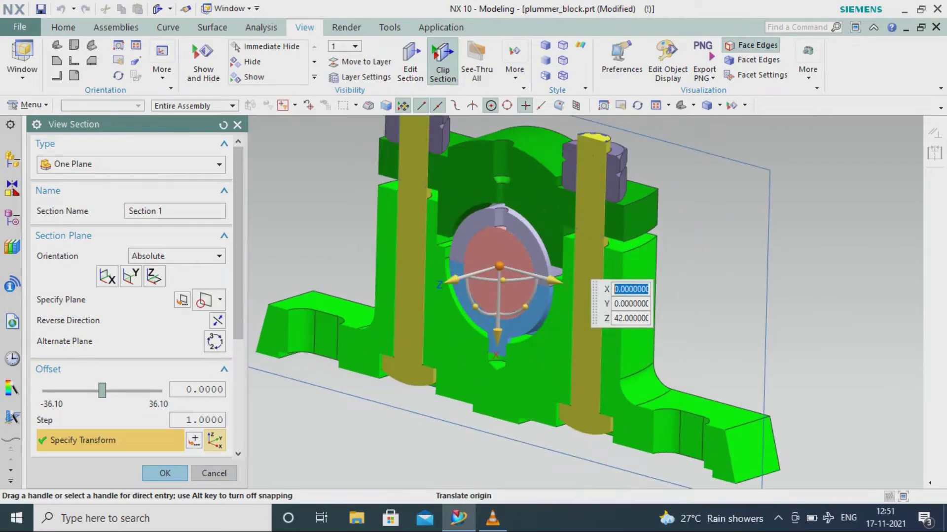
Enable Show Interference in the section's cap settings, inspect the bottom bearing's locating pin, and accept the section.
left_click_drag(238, 292, 238, 402)
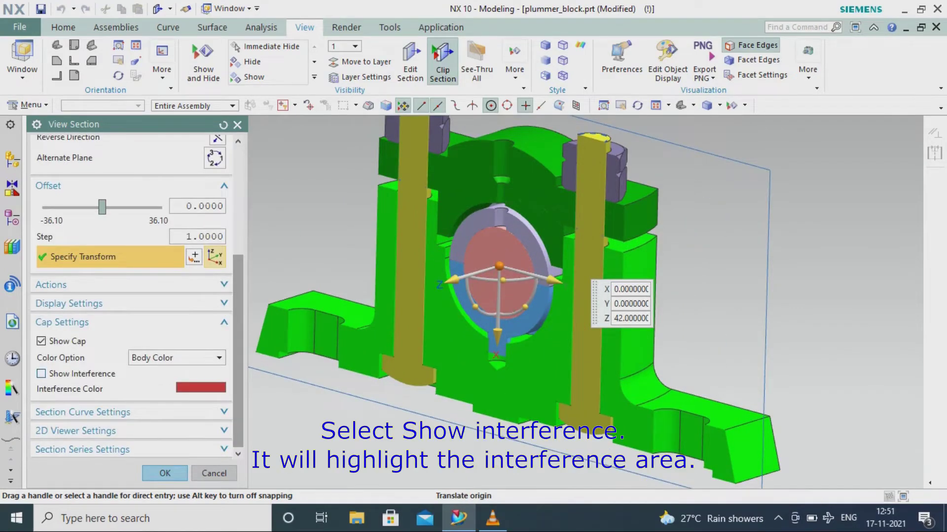
scroll(488, 382, "up", 4)
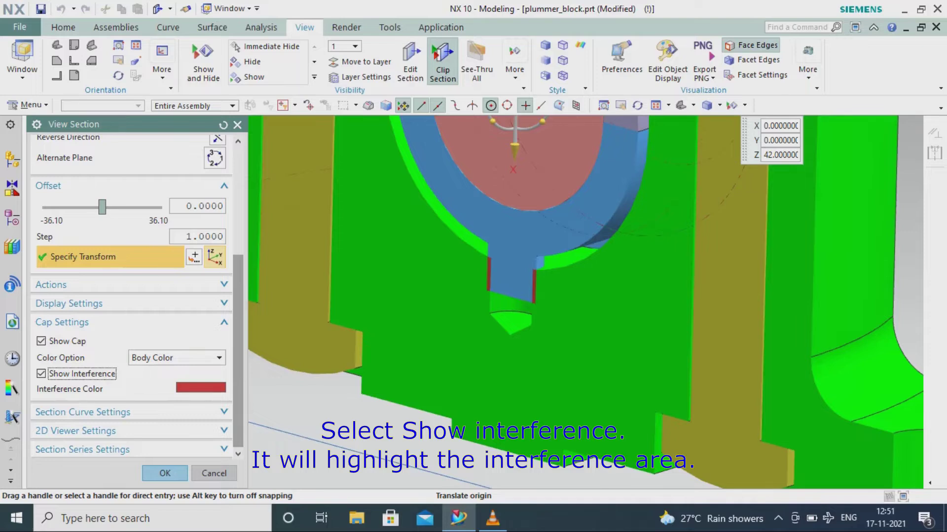
scroll(483, 444, "down", 4)
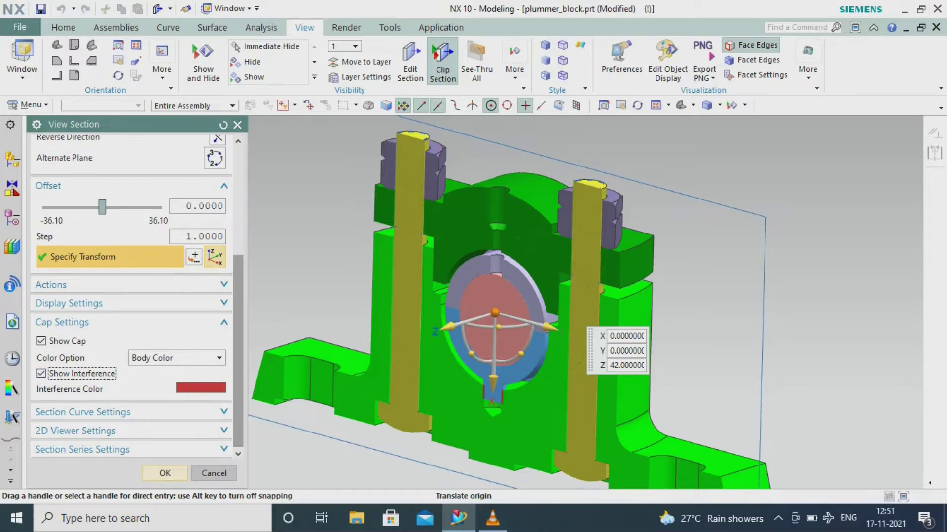
left_click(164, 473)
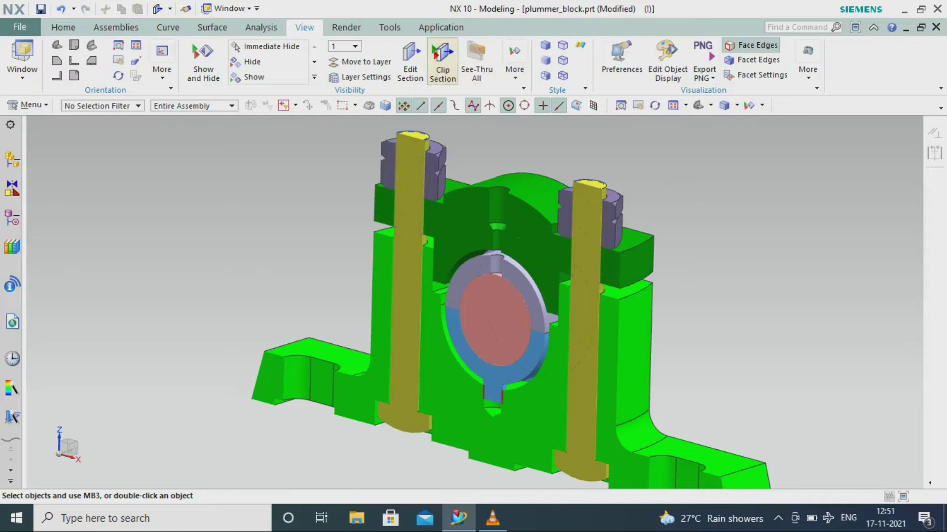
Turn off section clipping to return to the complete, uncut assembly.
left_click(442, 69)
scroll(447, 272, "down", 2)
mouse_move(447, 272)
middle_mouse_down()
mouse_move(456, 348)
mouse_move(449, 224)
mouse_move(445, 280)
middle_mouse_up()
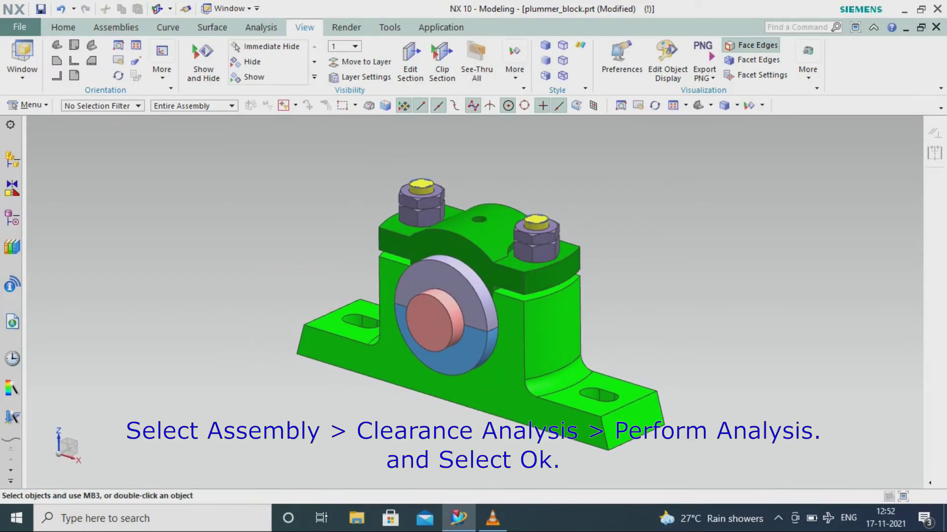
Try to perform the assembly clearance analysis without choosing a clearance set, and close the Clearance Browser.
left_click(115, 28)
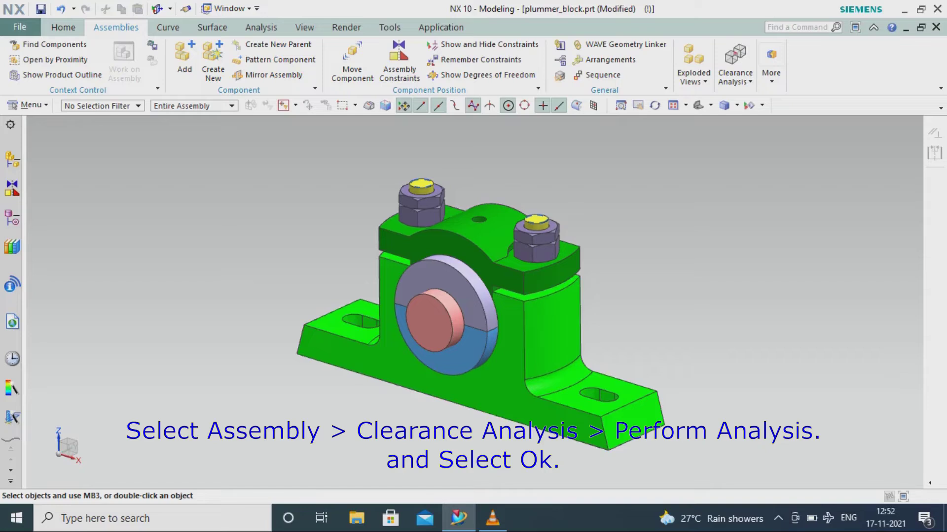
left_click(735, 74)
left_click(710, 126)
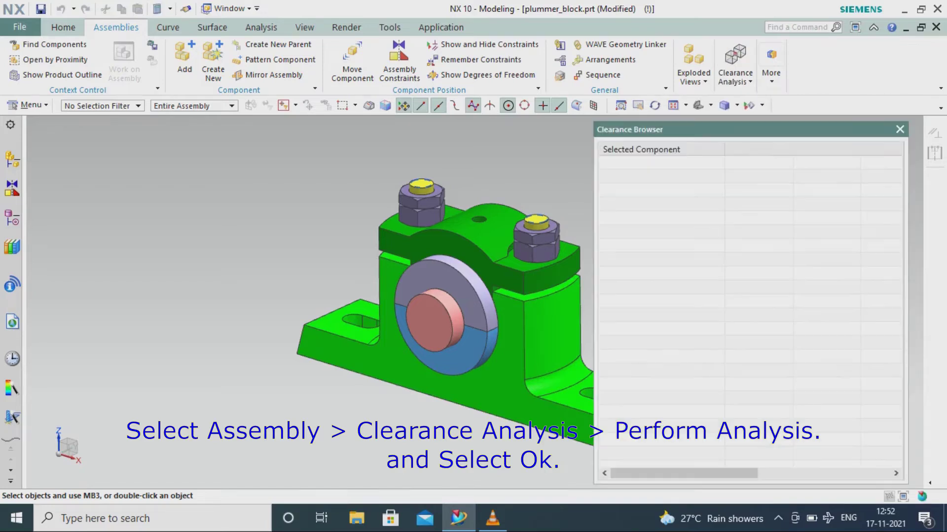
left_click(103, 222)
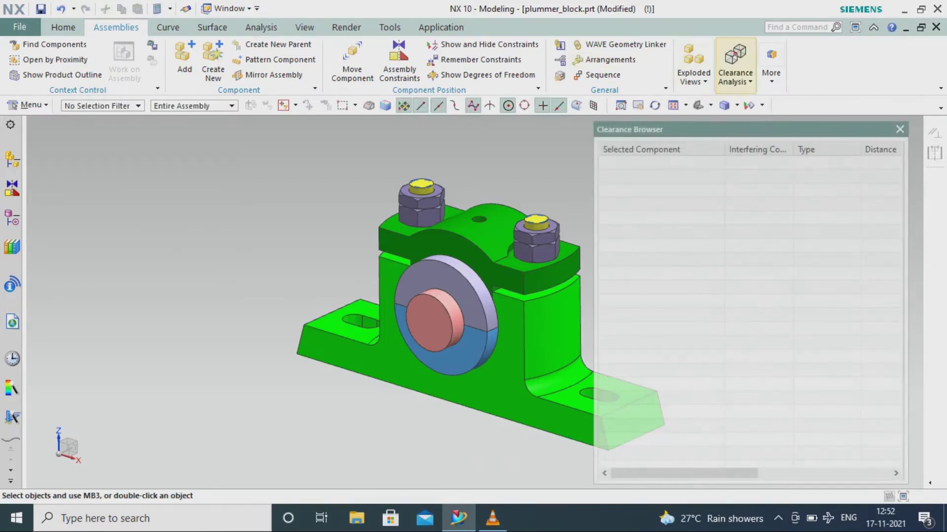
left_click(735, 74)
left_click(711, 129)
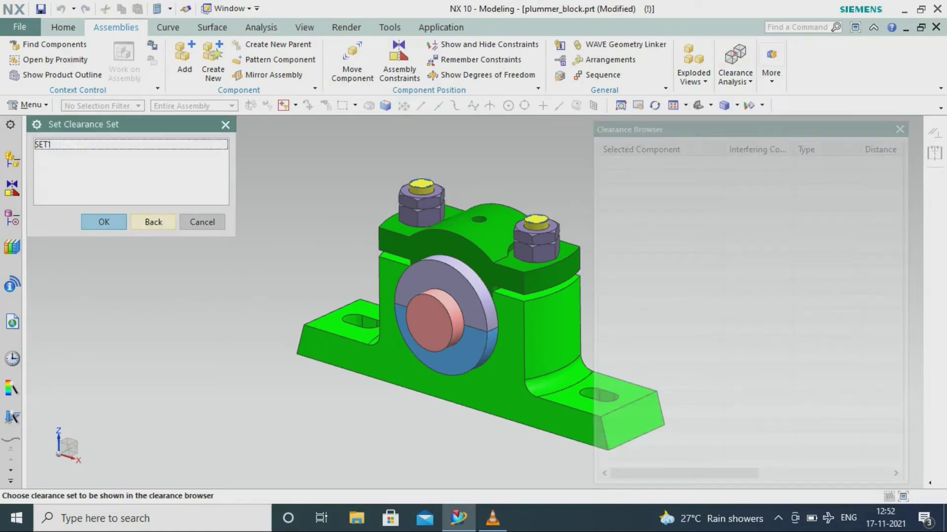
key("Return")
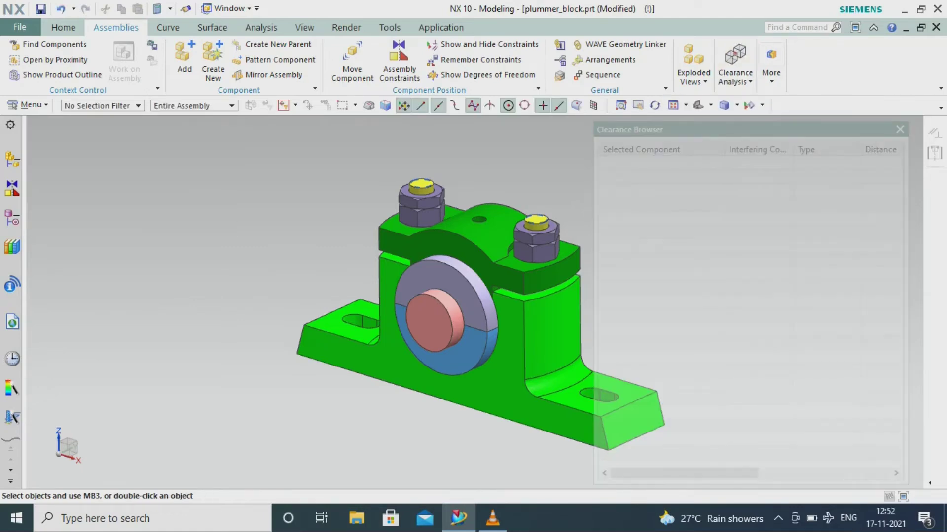
left_click(900, 129)
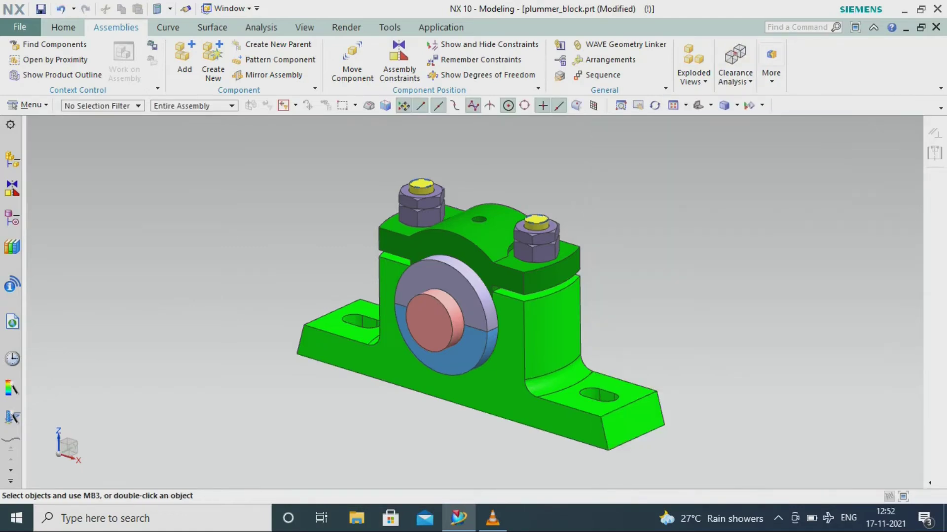
Perform the clearance analysis on the clearance set SET1.
left_click(736, 74)
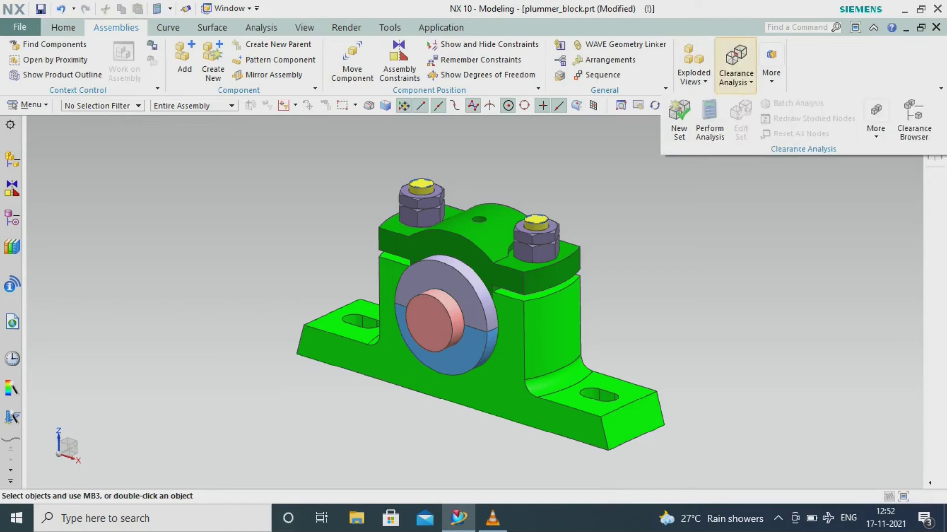
left_click(710, 129)
left_click(99, 144)
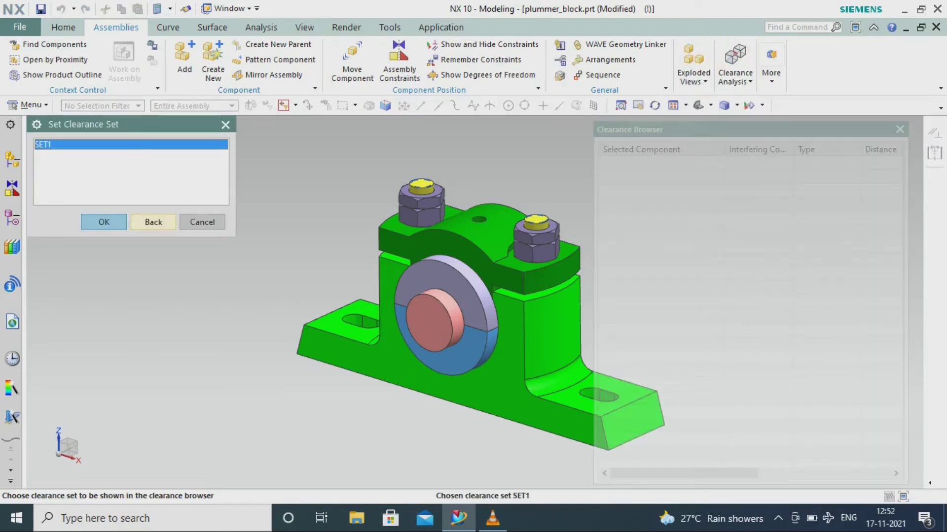
left_click(104, 222)
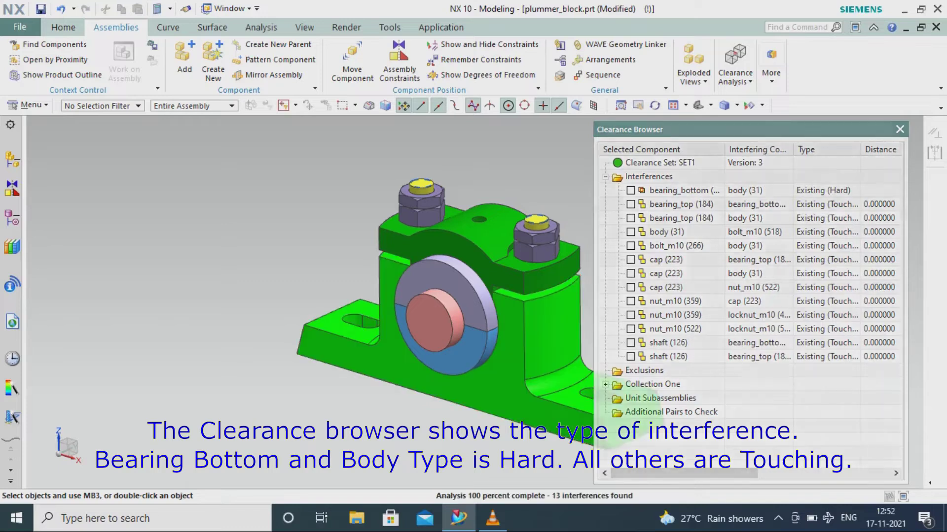
Examine the interfering component pairs and their interference types, from bearing_bottom with body down to shaft with bearing_bottom.
left_click(685, 191)
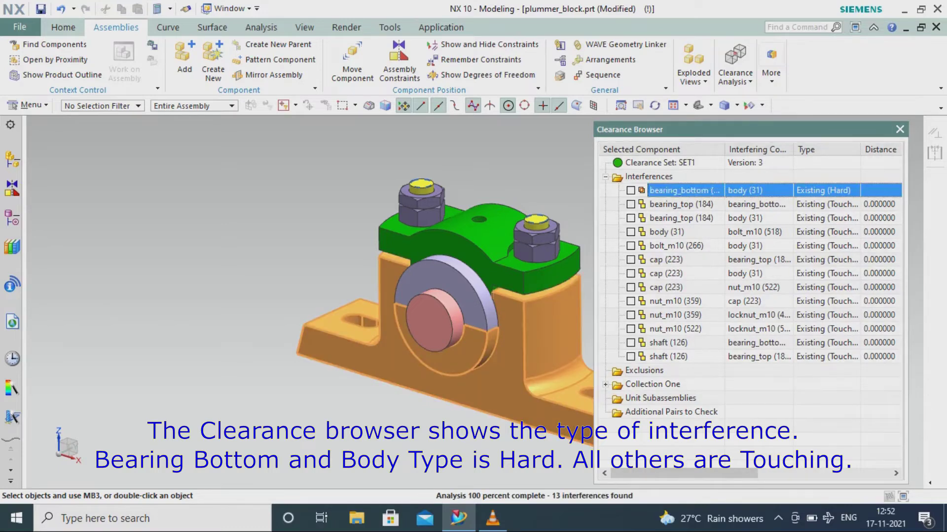
key("Down")
key("Down")
key("Down")
key("Down")
key("Down")
key("Down")
key("Down")
key("Down")
key("Down")
key("Down")
key("Down")
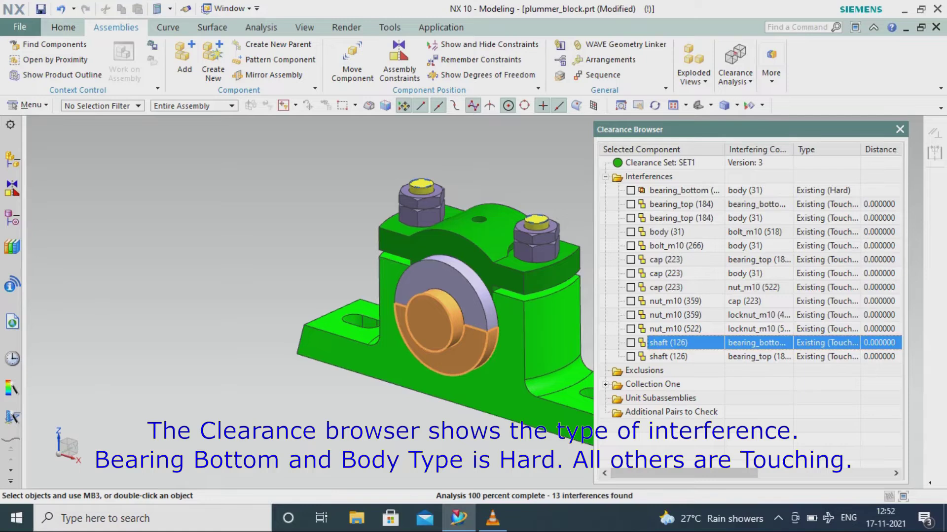
Create interference geometry for the hard interference between bearing_bottom and body, and close the Clearance Browser.
left_click(686, 191)
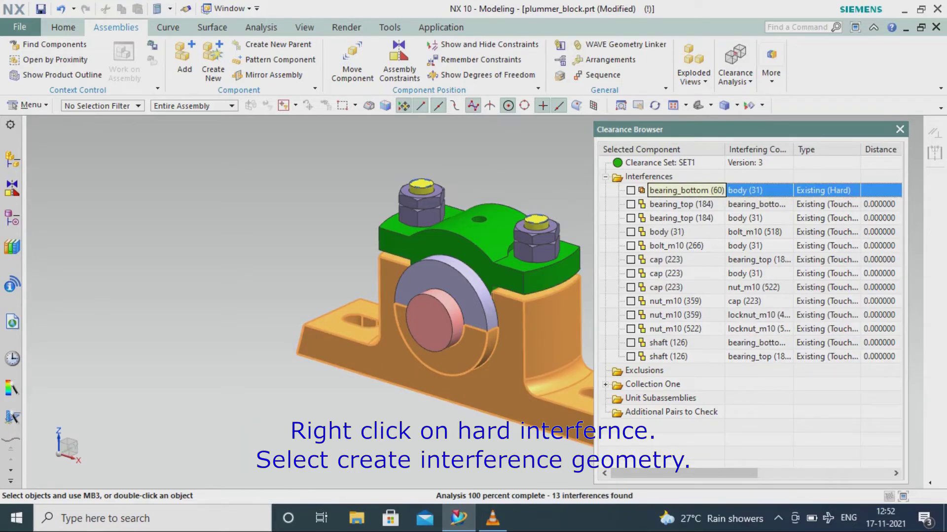
right_click(673, 190)
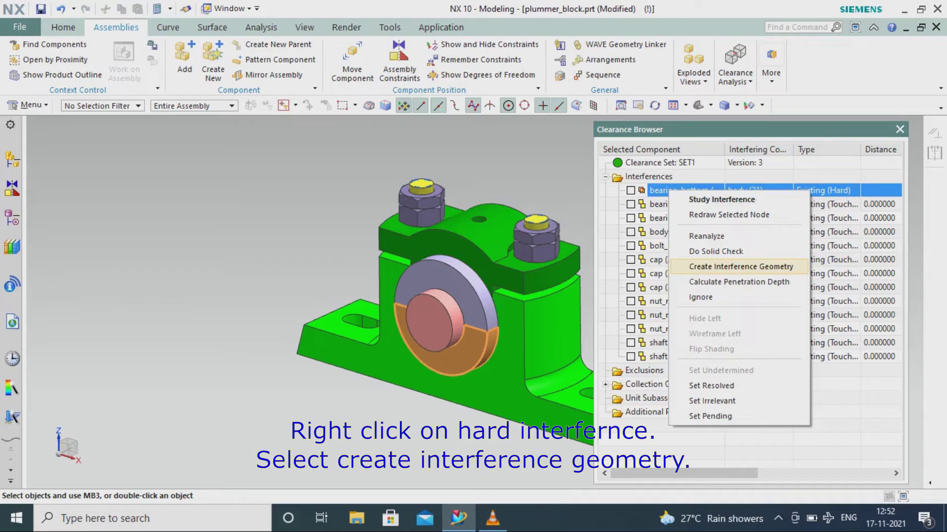
left_click(700, 281)
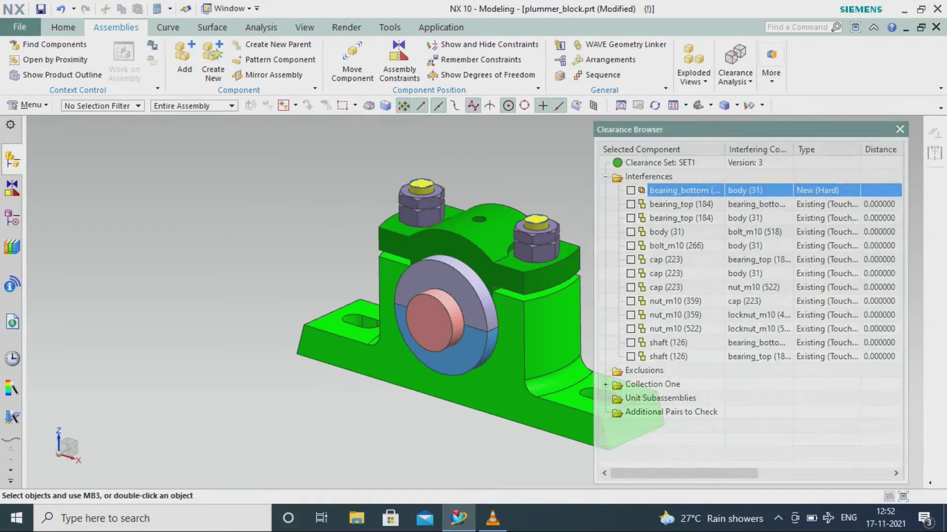
left_click(900, 129)
Hide the body, shaft, bearing_top, cap, locknuts, bolts and nuts, keeping only bearing_bottom displayed.
mouse_move(12, 159)
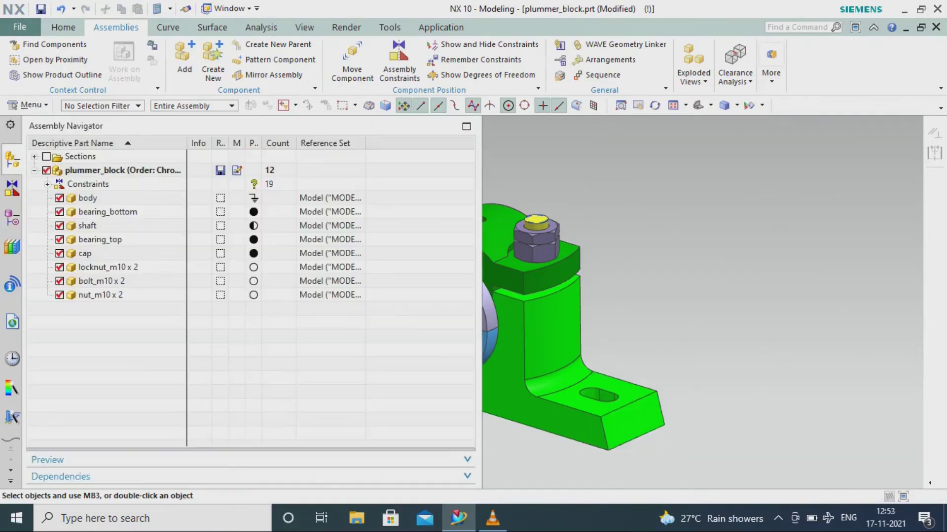
left_click(60, 198)
left_click(59, 226)
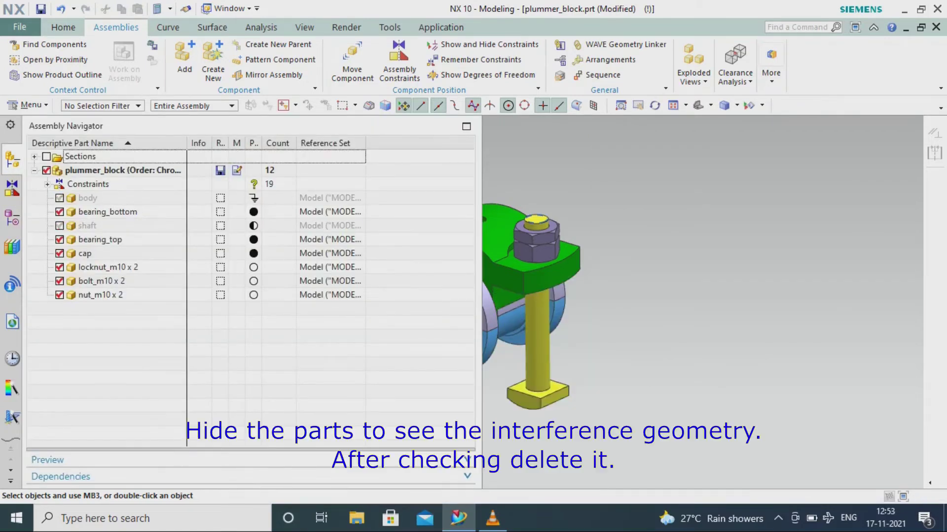
left_click(59, 239)
left_click(59, 254)
left_click(59, 267)
left_click(59, 281)
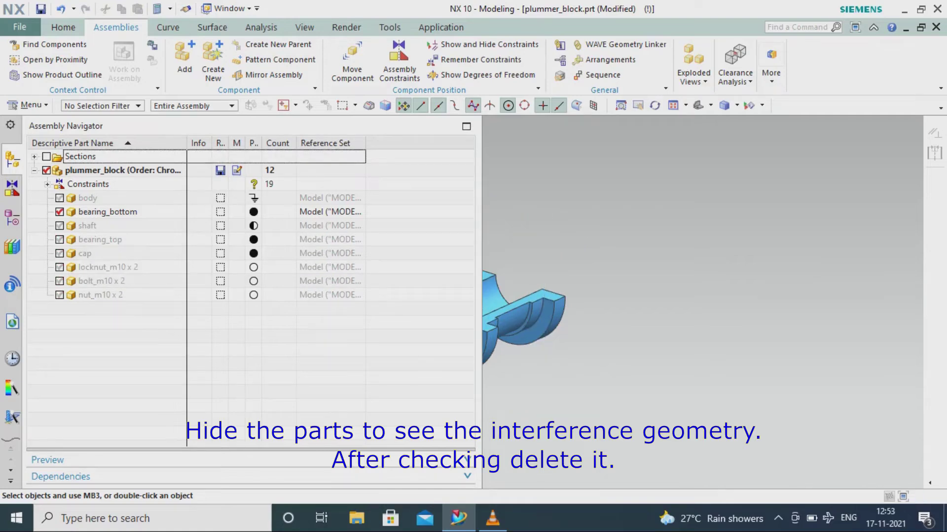
Inspect the bottom bearing and hide it to isolate the interference geometry.
scroll(678, 266, "down", 2)
scroll(553, 295, "up", 5)
scroll(764, 315, "down", 6)
scroll(764, 316, "up", 6)
scroll(764, 316, "down", 4)
scroll(700, 311, "up", 4)
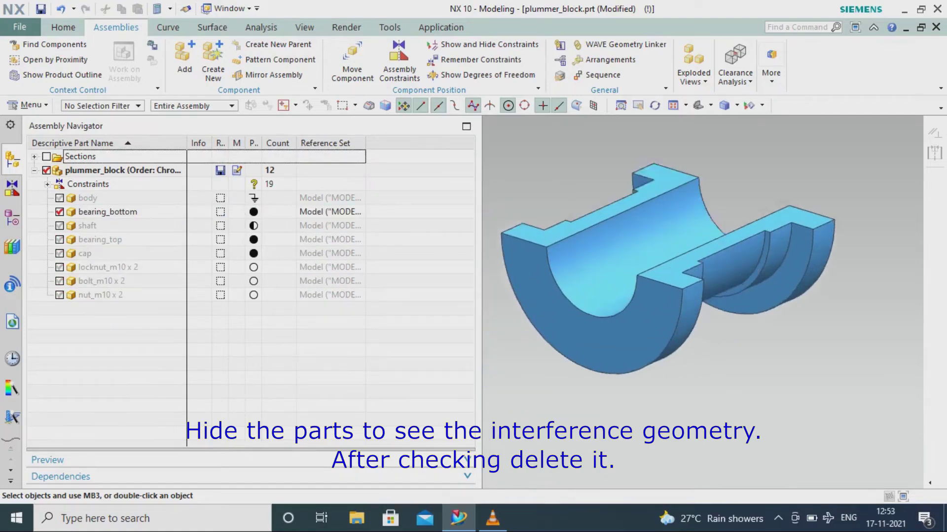
scroll(700, 311, "up", 2)
scroll(700, 310, "down", 2)
middle_click_drag(700, 335, 692, 315)
left_click(60, 212)
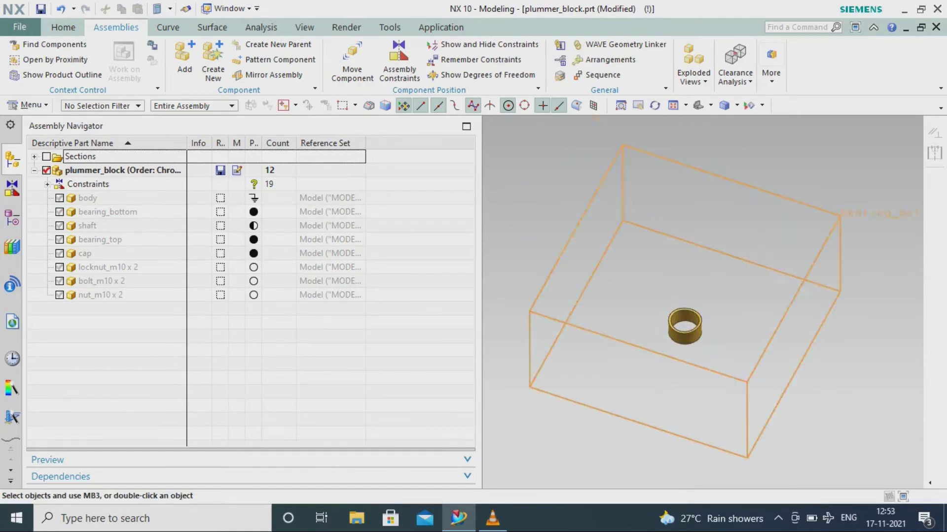
Show the body and examine where the interference geometry sits in its small bearing-seat hole.
left_click(60, 198)
middle_click_drag(695, 291, 694, 331)
scroll(694, 331, "up", 6)
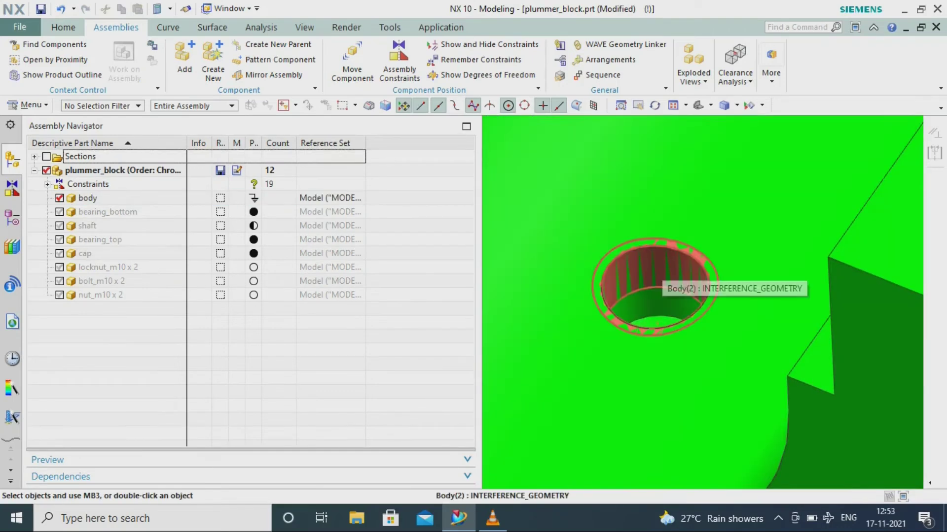
Hide the body again and delete the ring-shaped interference geometry.
scroll(661, 278, "down", 5)
left_click(60, 198)
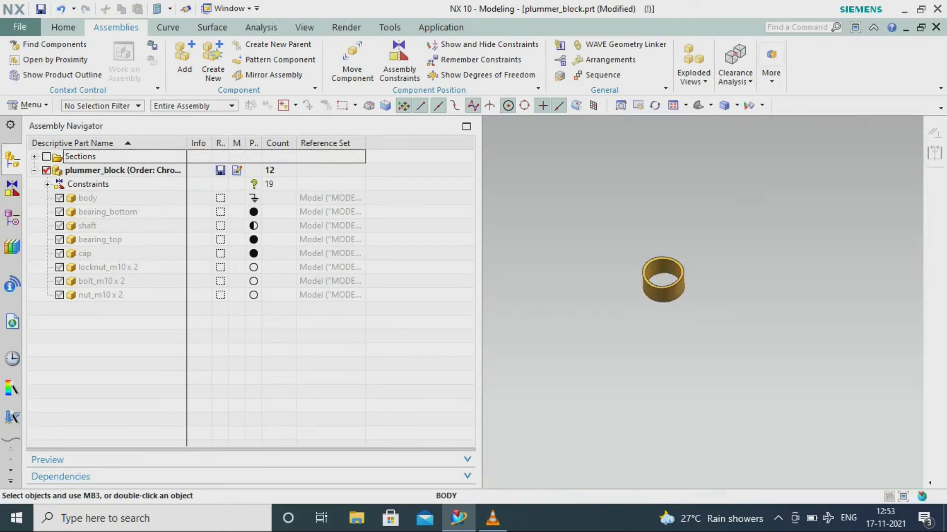
right_click(663, 276)
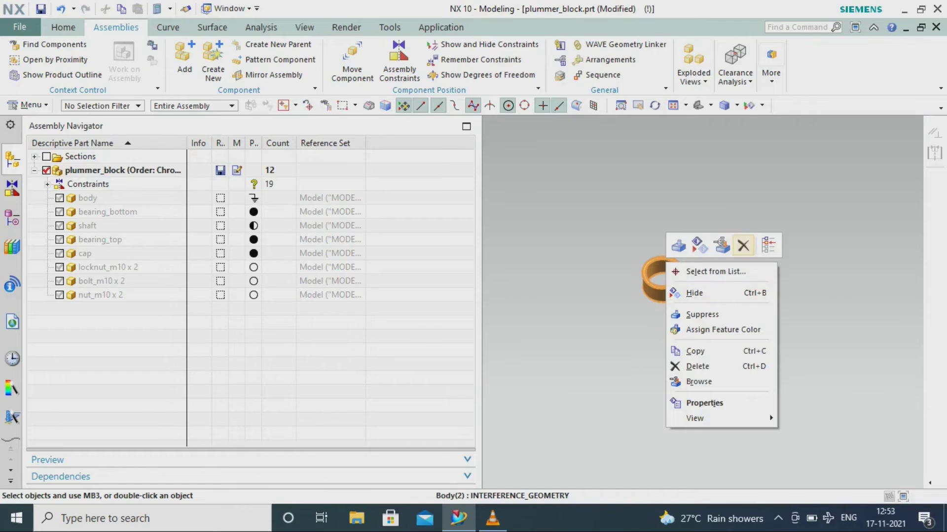
left_click(695, 292)
Show all components of the plummer block again: body, both bearings, shaft, cap, locknuts, bolts and nuts.
left_click(12, 159)
left_click(60, 197)
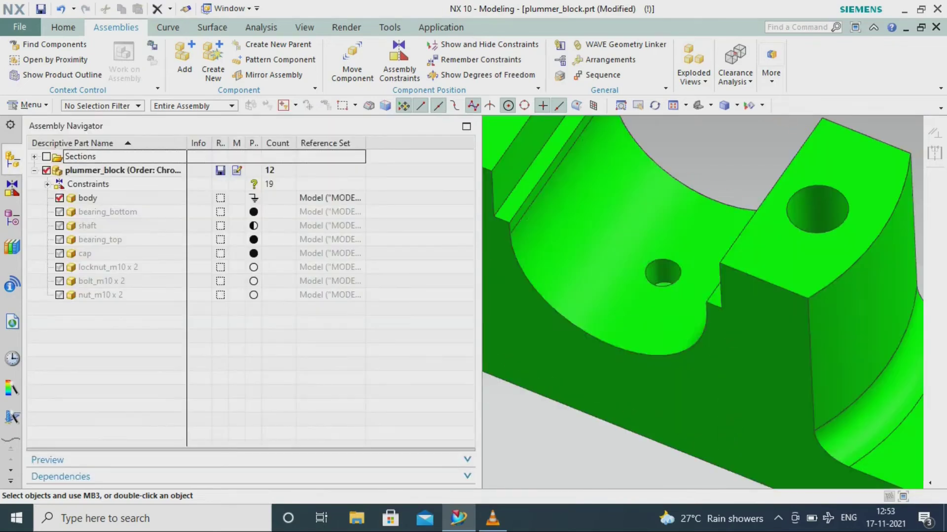
left_click(59, 211)
left_click(59, 226)
left_click(59, 239)
left_click(59, 253)
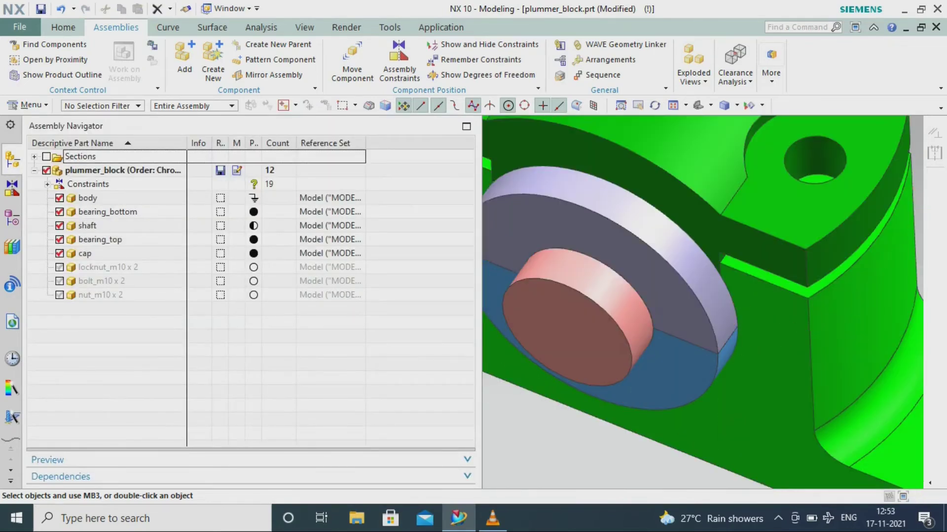
left_click(59, 267)
left_click(59, 281)
left_click(59, 295)
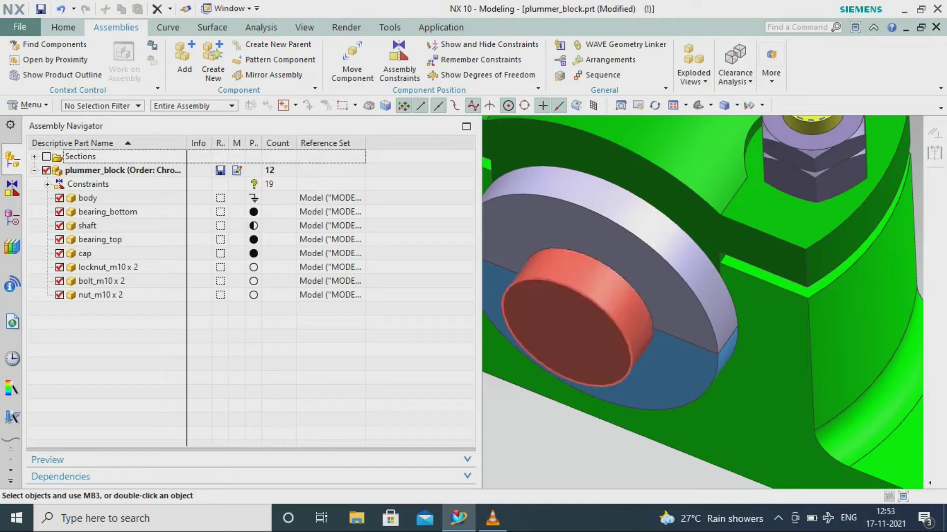
scroll(564, 332, "down", 4)
middle_click_drag(566, 335, 598, 308)
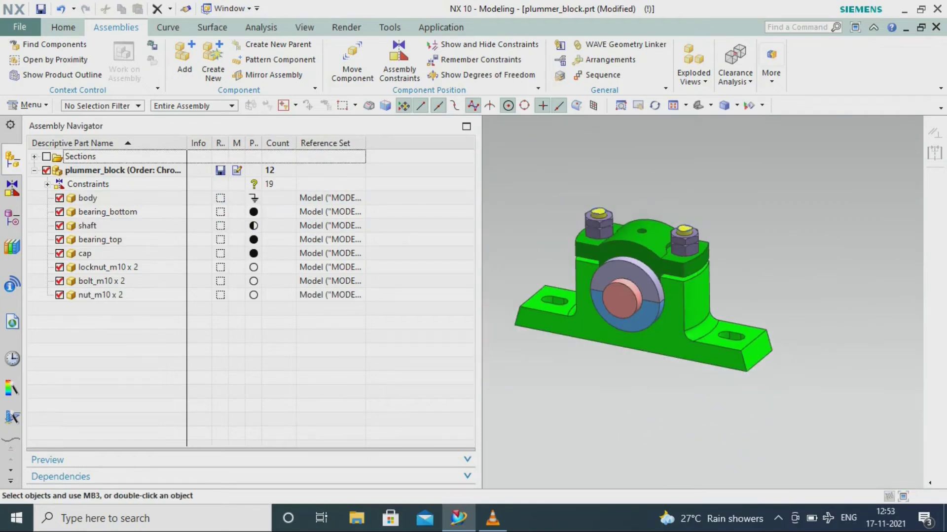
left_click(802, 183)
scroll(370, 215, "up", 3)
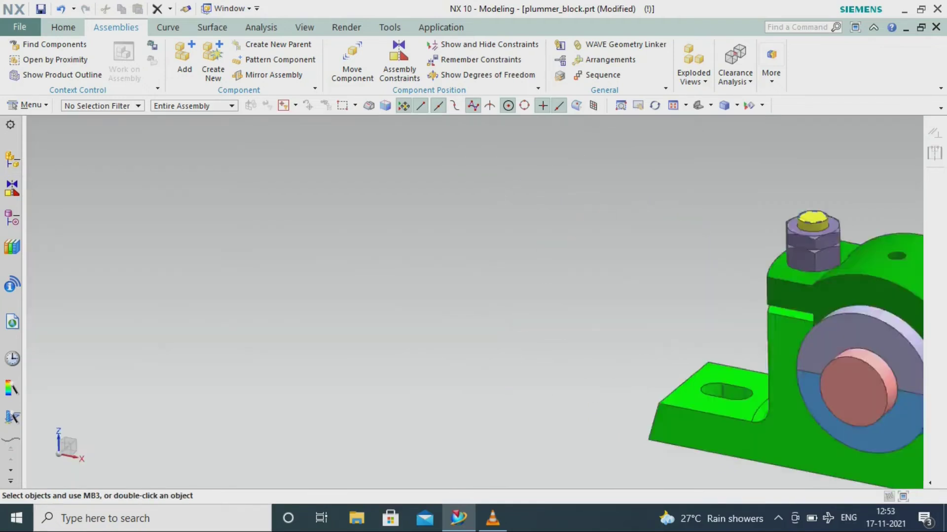
scroll(370, 216, "down", 5)
scroll(568, 200, "up", 3)
scroll(583, 217, "down", 1)
scroll(620, 298, "up", 2)
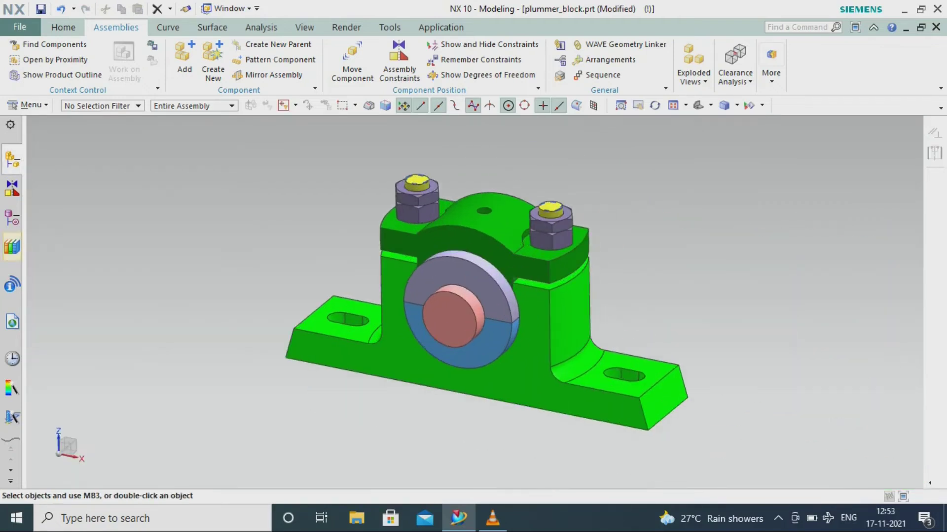
Make the bearing_bottom component the displayed part.
left_click(11, 159)
left_click(12, 159)
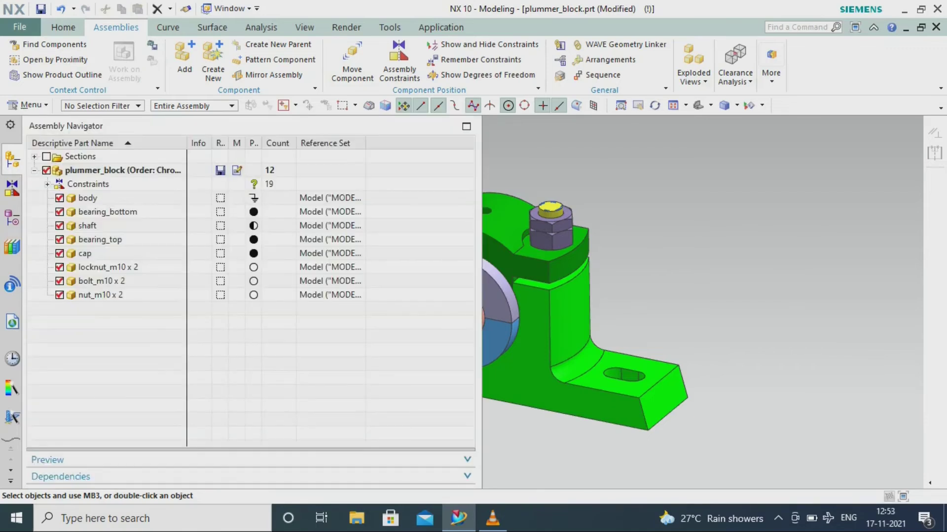
left_click(135, 212)
right_click(136, 211)
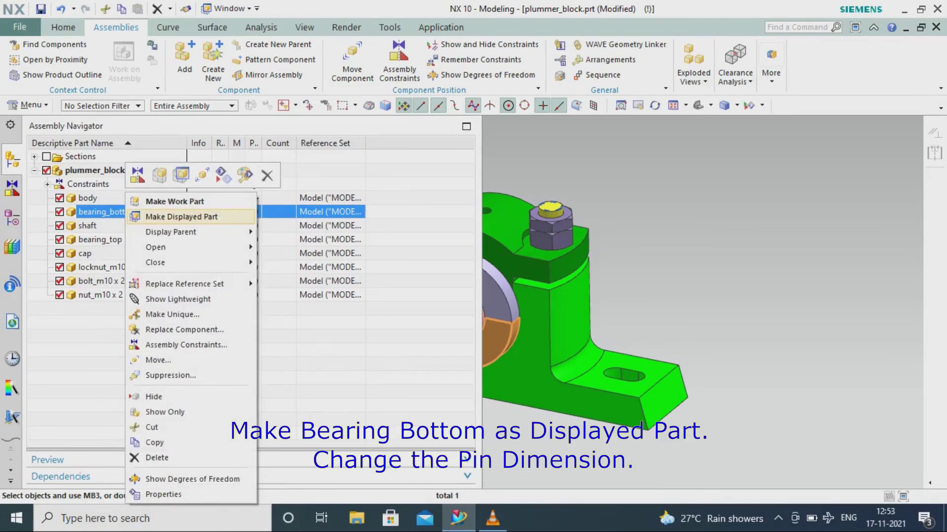
left_click(170, 213)
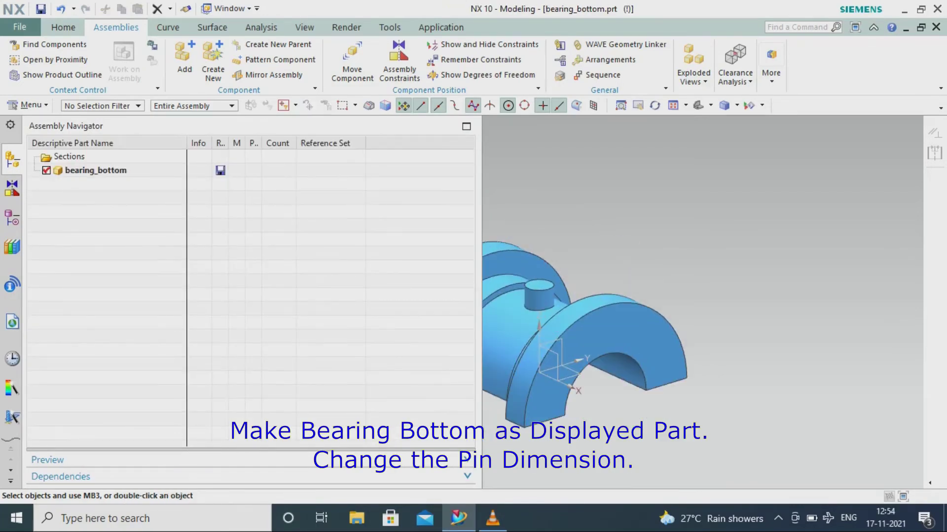
Edit the pin's extrude on the bottom bearing and set the pin's diameter to 6 mm.
left_click(11, 218)
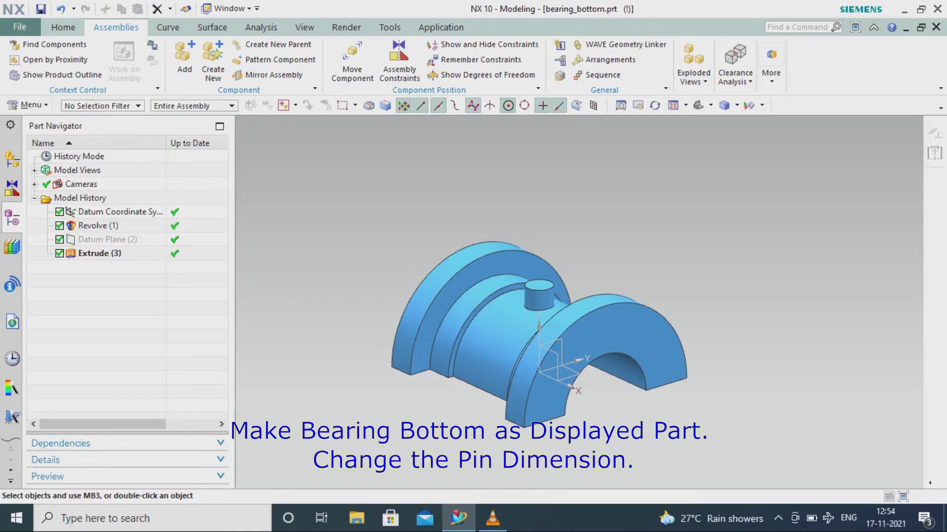
double_click(99, 253)
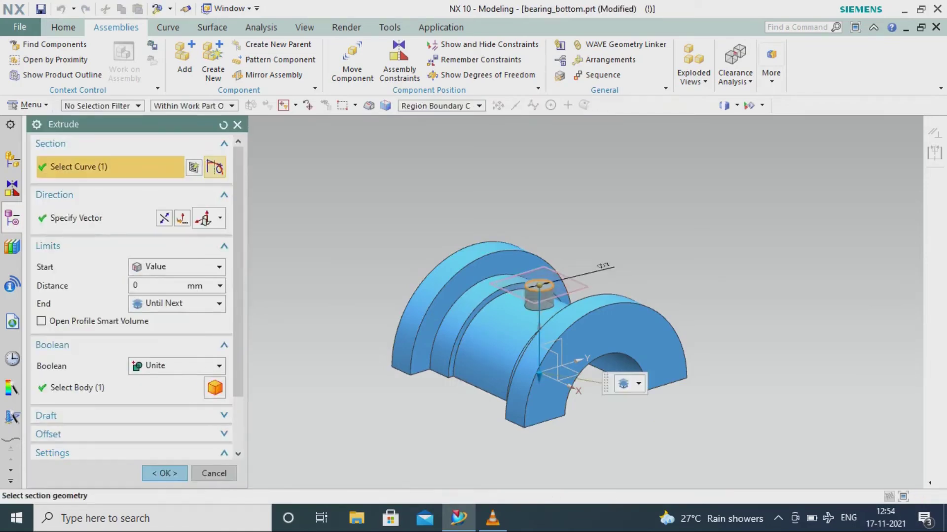
scroll(615, 267, "up", 3)
scroll(615, 267, "up", 3)
left_click(557, 265)
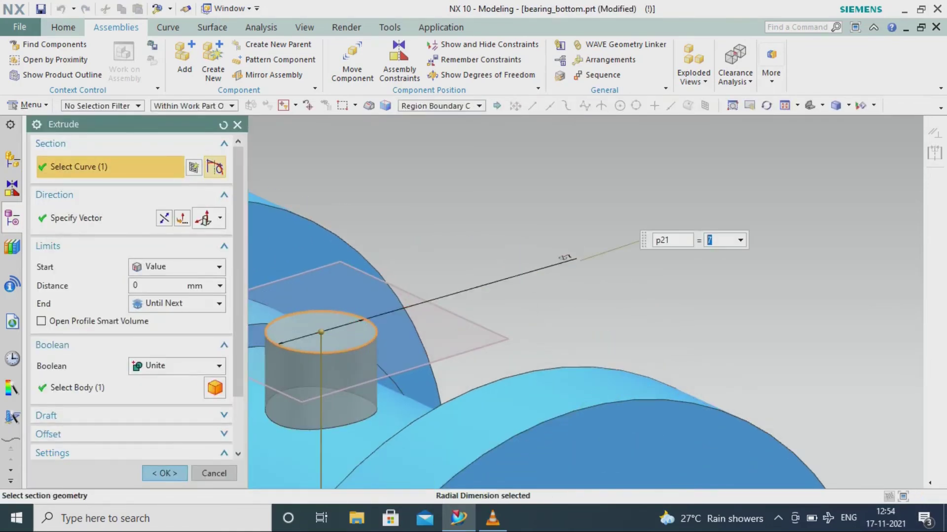
type("6")
key("Return")
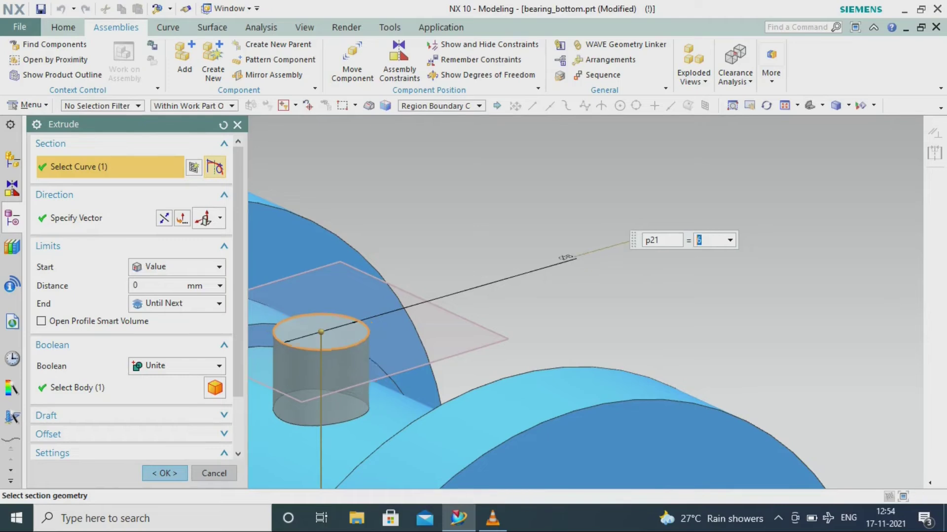
left_click(165, 473)
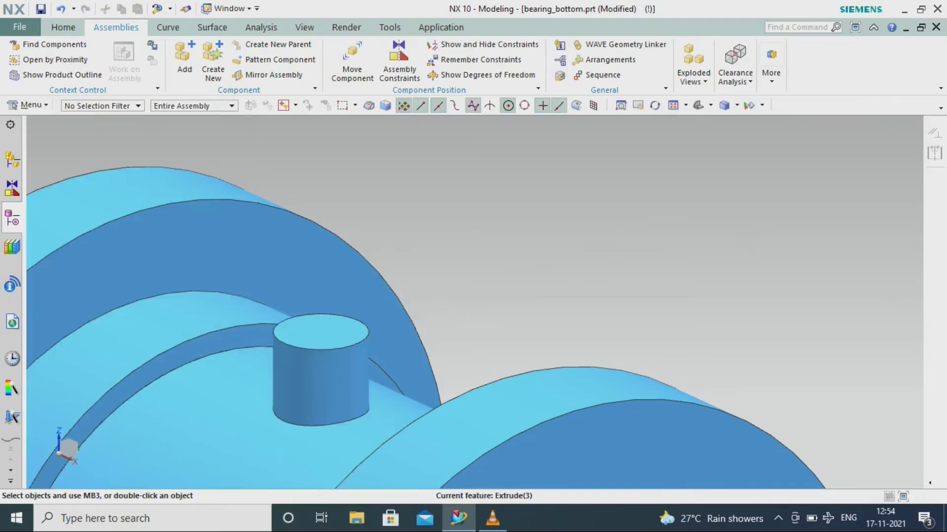
Return to the parent assembly plummer_block and make it the work part.
scroll(616, 121, "down", 3)
scroll(675, 223, "down", 2)
left_click(12, 160)
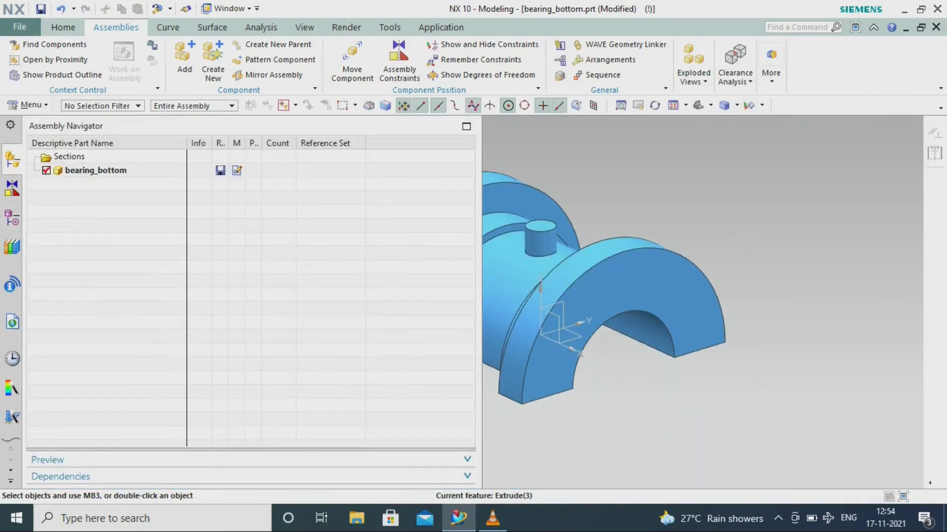
right_click(135, 171)
mouse_move(158, 182)
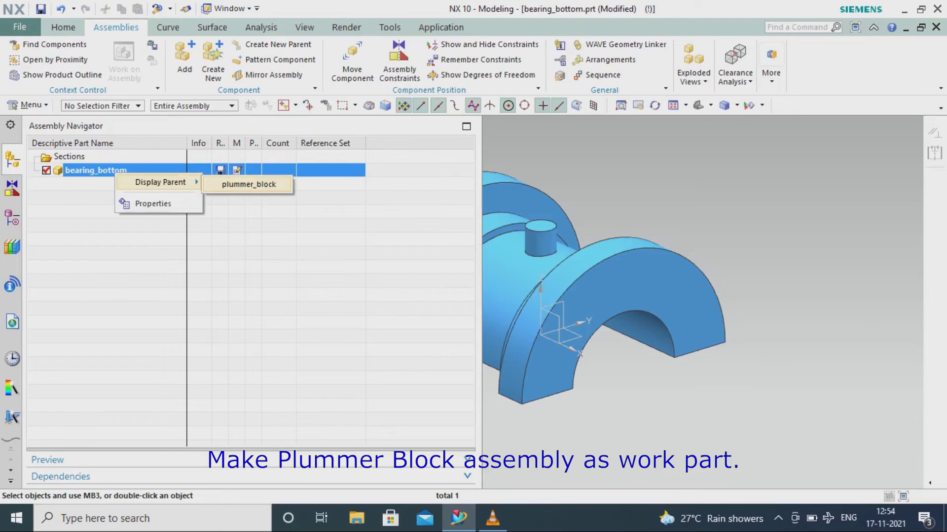
left_click(249, 184)
right_click(93, 170)
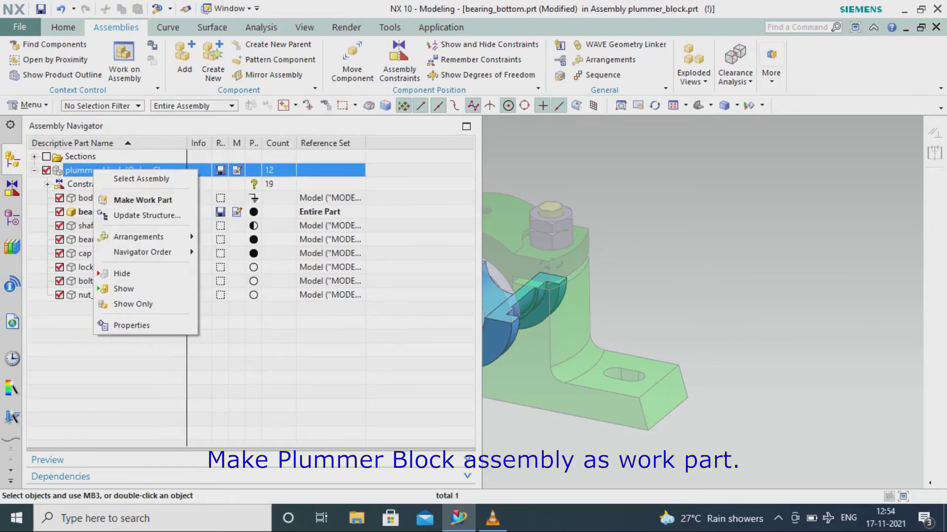
left_click(143, 200)
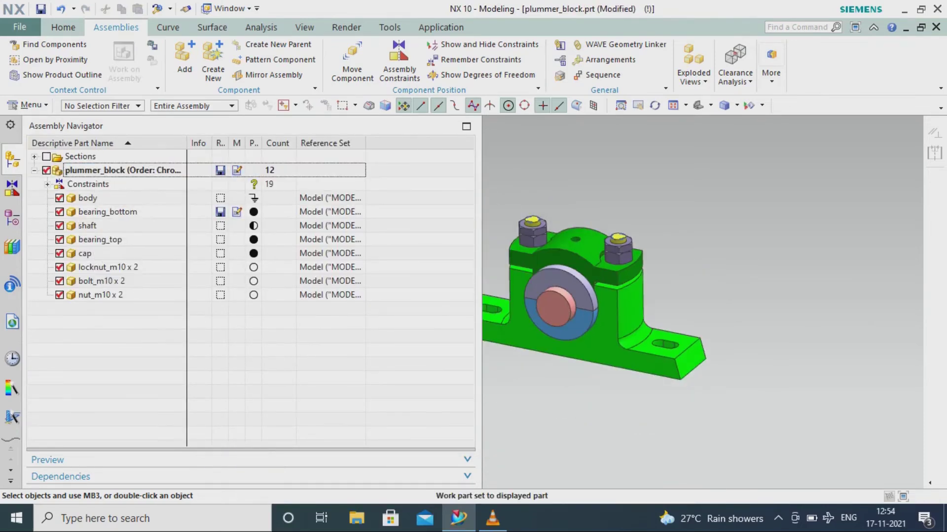
Open the assembly's one-plane section for editing and examine the bearing pin in its hole and the interference cap settings.
middle_click_drag(646, 271, 684, 263)
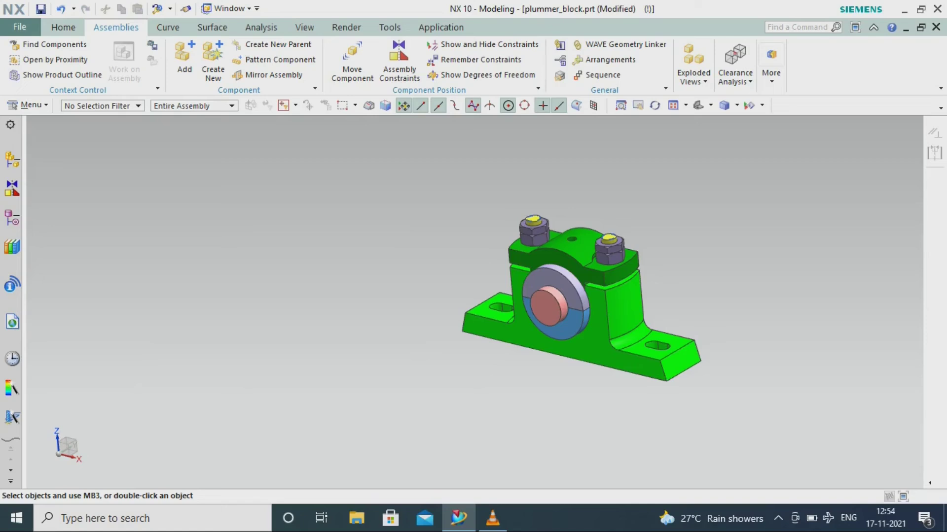
scroll(685, 261, "up", 3)
scroll(648, 224, "down", 1)
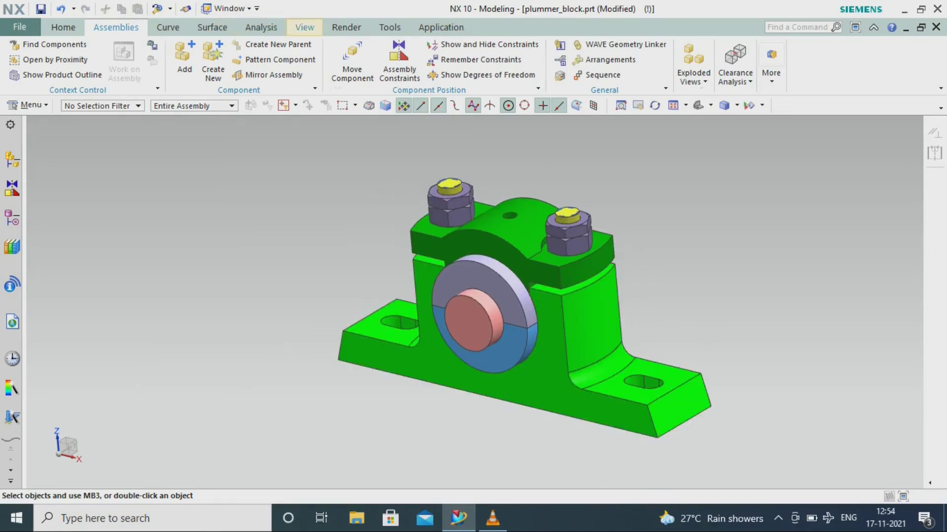
left_click(304, 27)
left_click(409, 61)
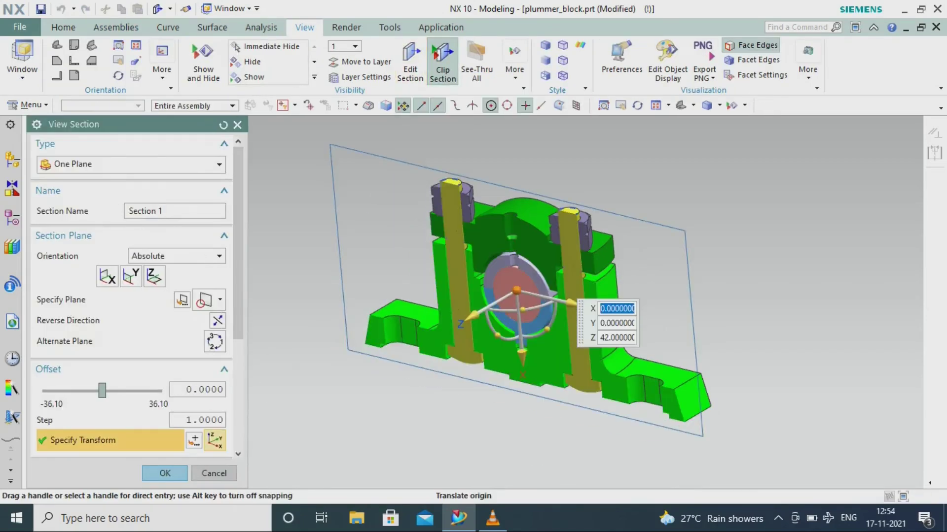
scroll(530, 441, "up", 3)
scroll(520, 266, "up", 2)
scroll(521, 267, "down", 2)
scroll(521, 266, "up", 5)
scroll(521, 266, "down", 5)
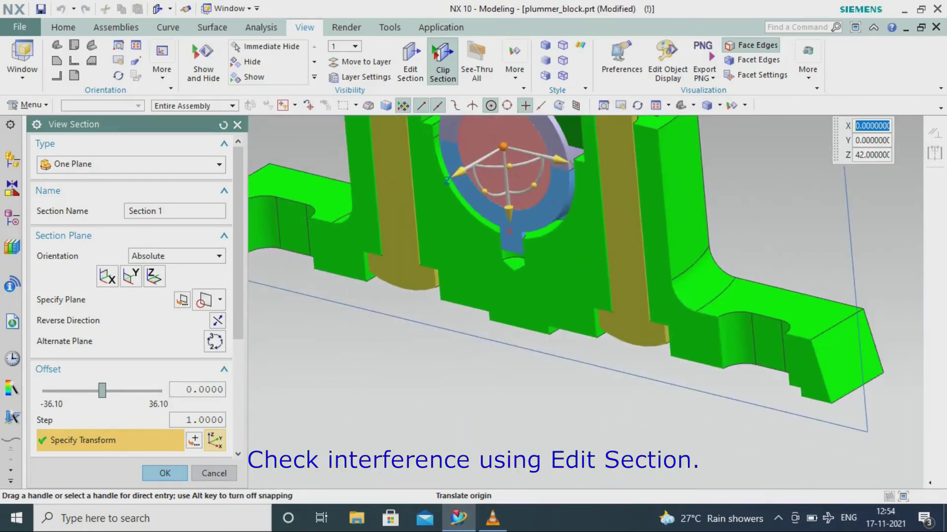
left_click_drag(238, 237, 238, 348)
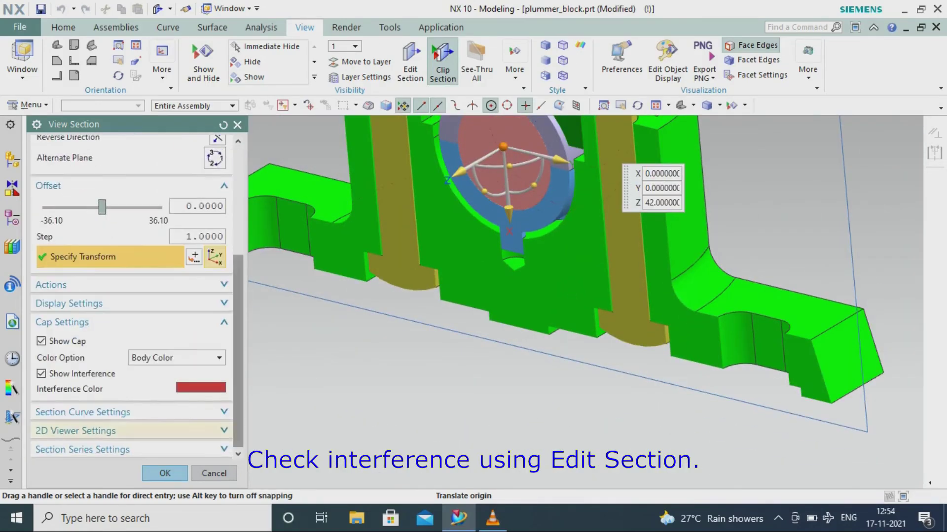
scroll(503, 410, "down", 3)
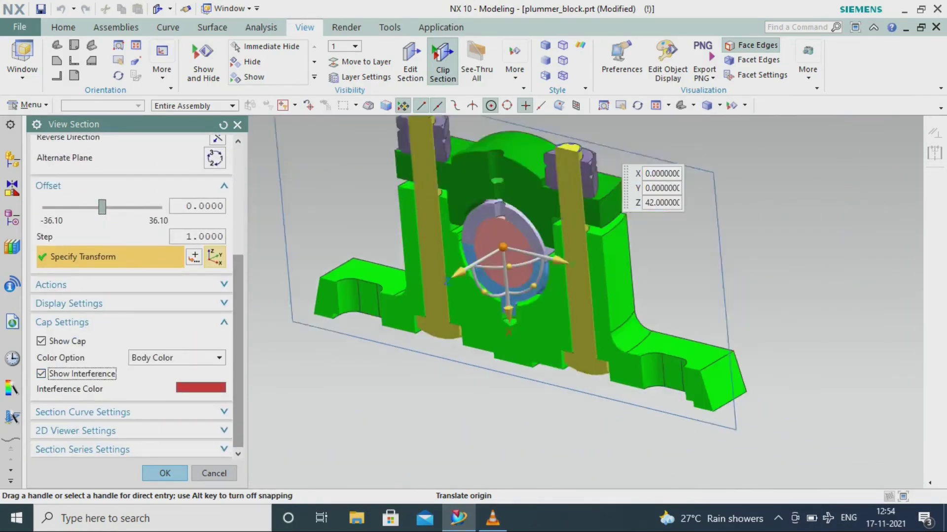
Offset the section plane to -1 mm, inspect the cut for interference, accept the section and turn off section clipping.
mouse_move(458, 308)
left_mouse_down()
mouse_move(398, 344)
mouse_move(494, 287)
mouse_move(427, 326)
mouse_move(452, 312)
left_mouse_up()
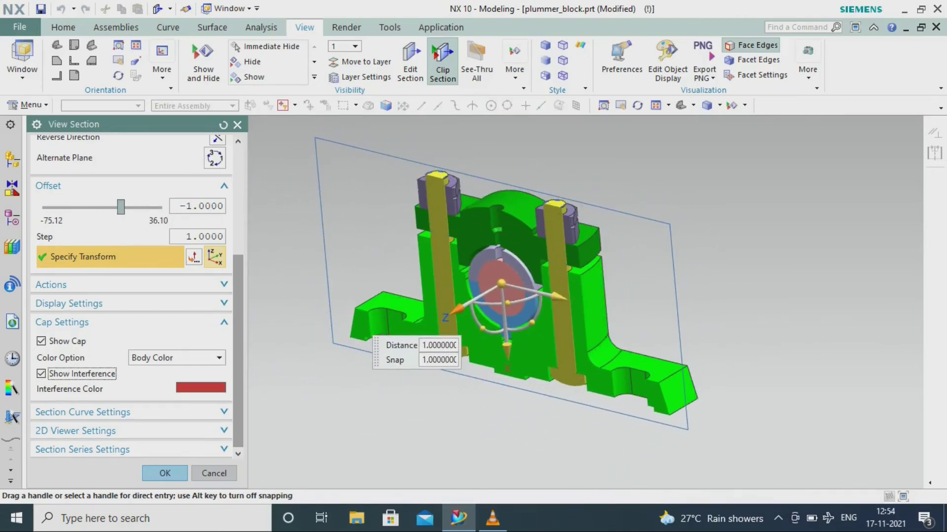
left_click(499, 285)
scroll(498, 416, "up", 4)
scroll(498, 415, "down", 2)
scroll(509, 406, "down", 3)
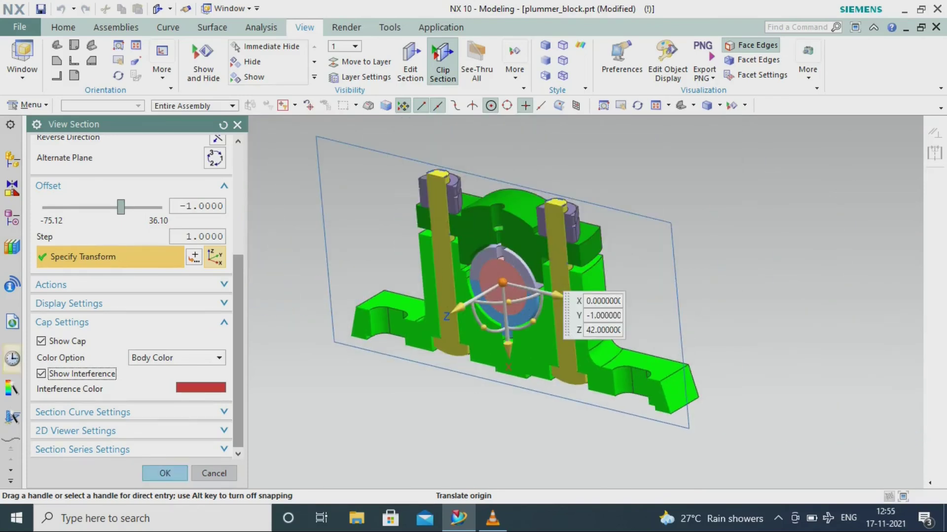
left_click(164, 473)
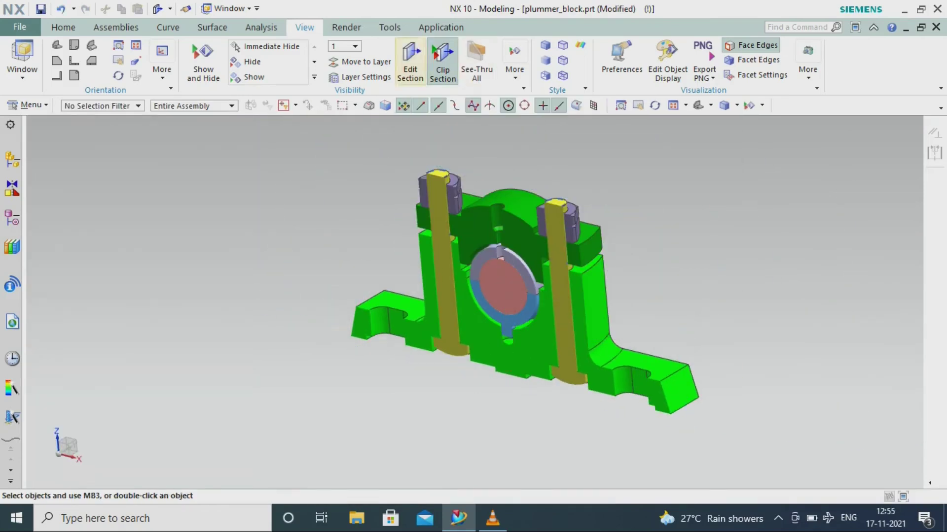
left_click(443, 64)
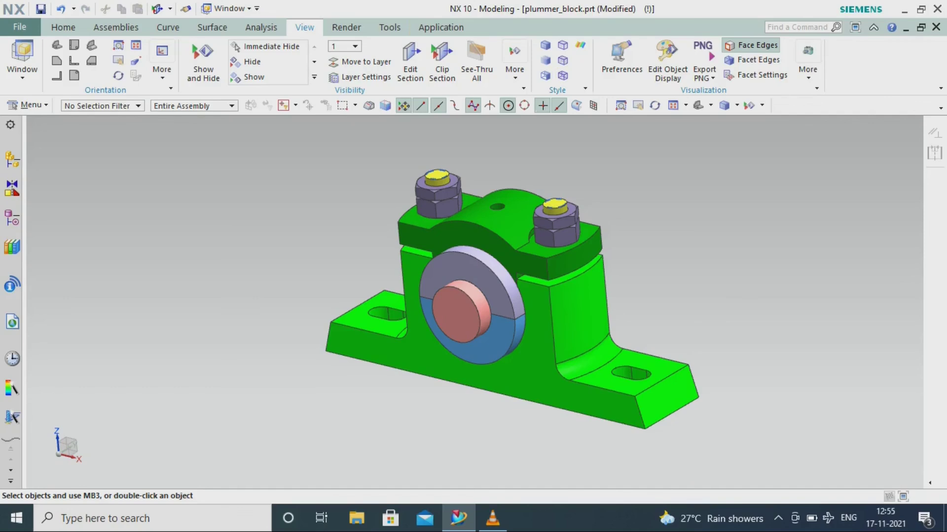
Rerun the clearance analysis on the assembly and highlight the bearing_bottom and body pair in the results.
left_click(116, 27)
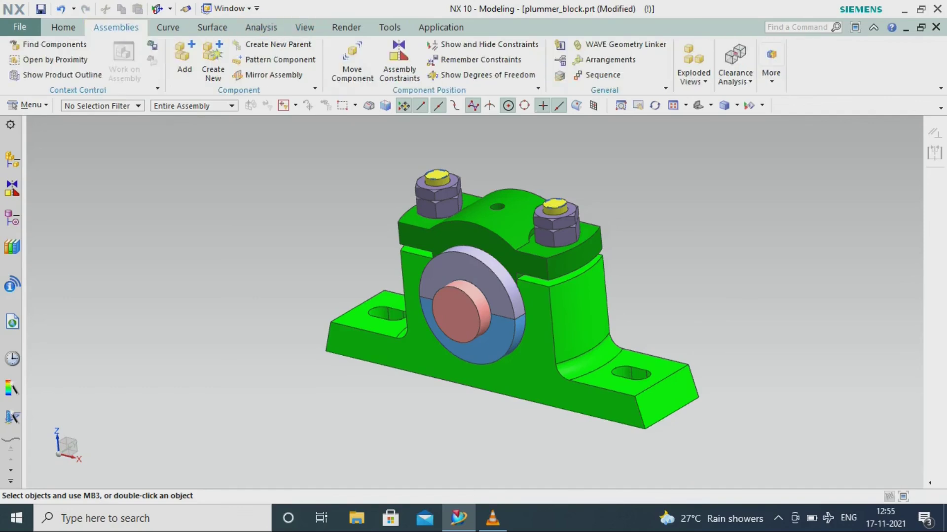
left_click(735, 69)
left_click(711, 123)
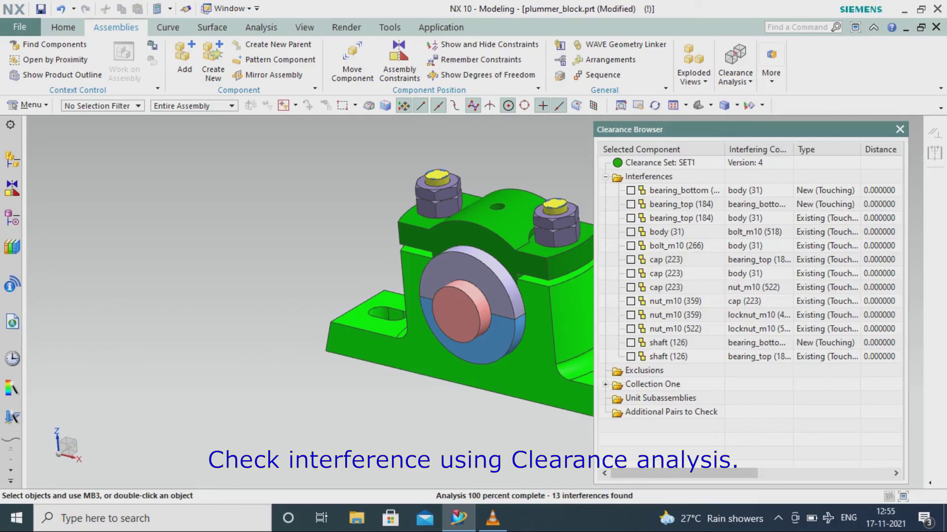
left_click(685, 190)
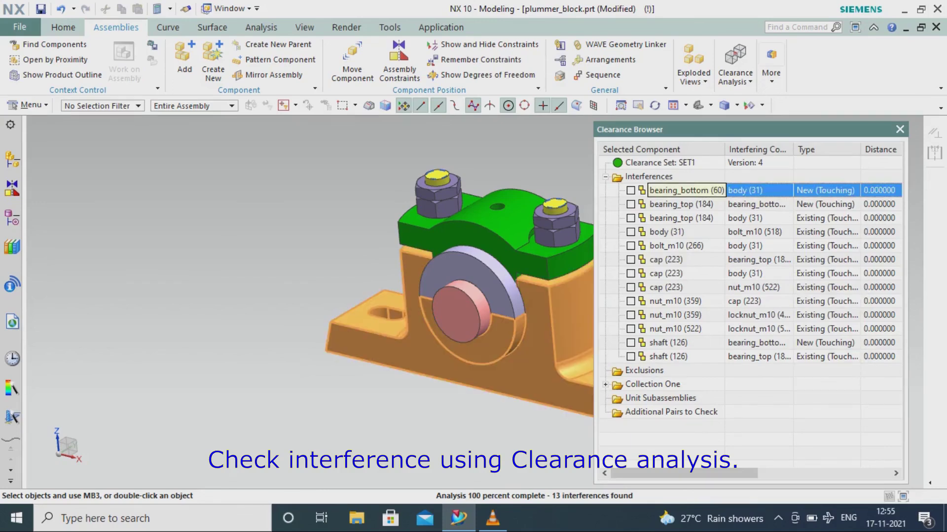